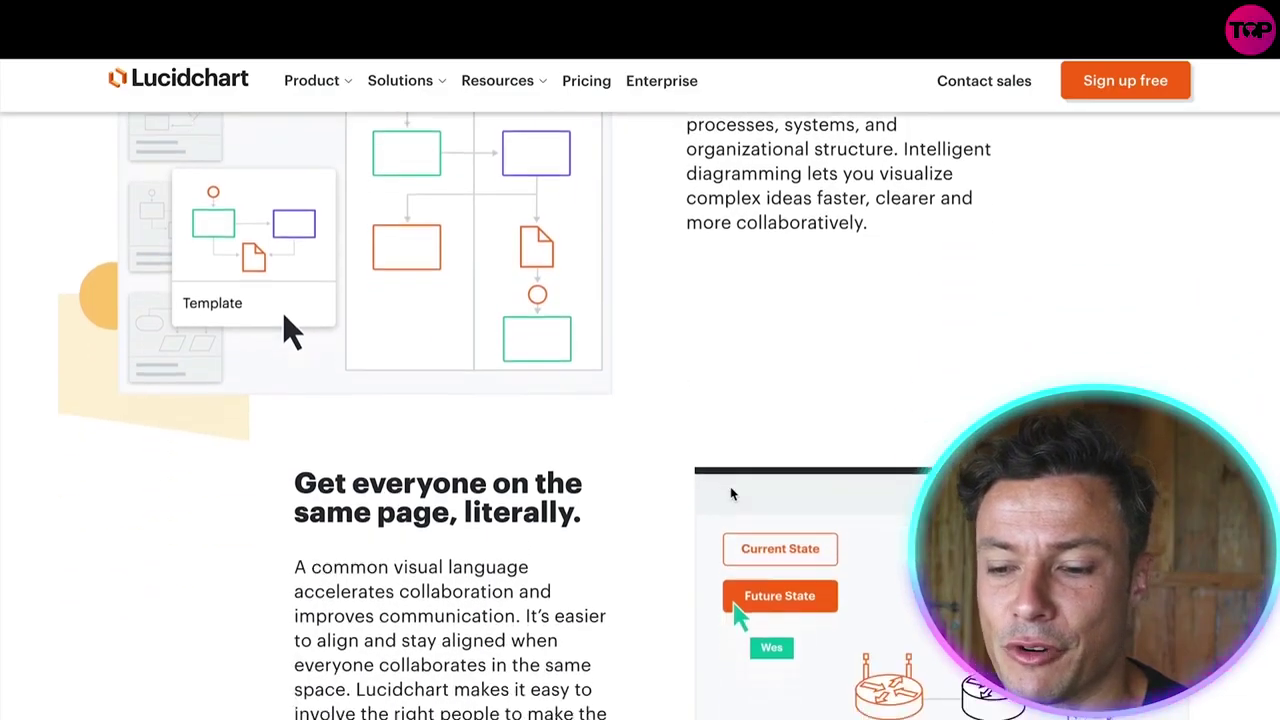
Review the Lucidchart homepage sections on shared vision, team collaboration, bringing plans to life, customer feedback, enterprise readiness and integrations
scroll(730, 498, up, 1)
scroll(730, 498, down, 3)
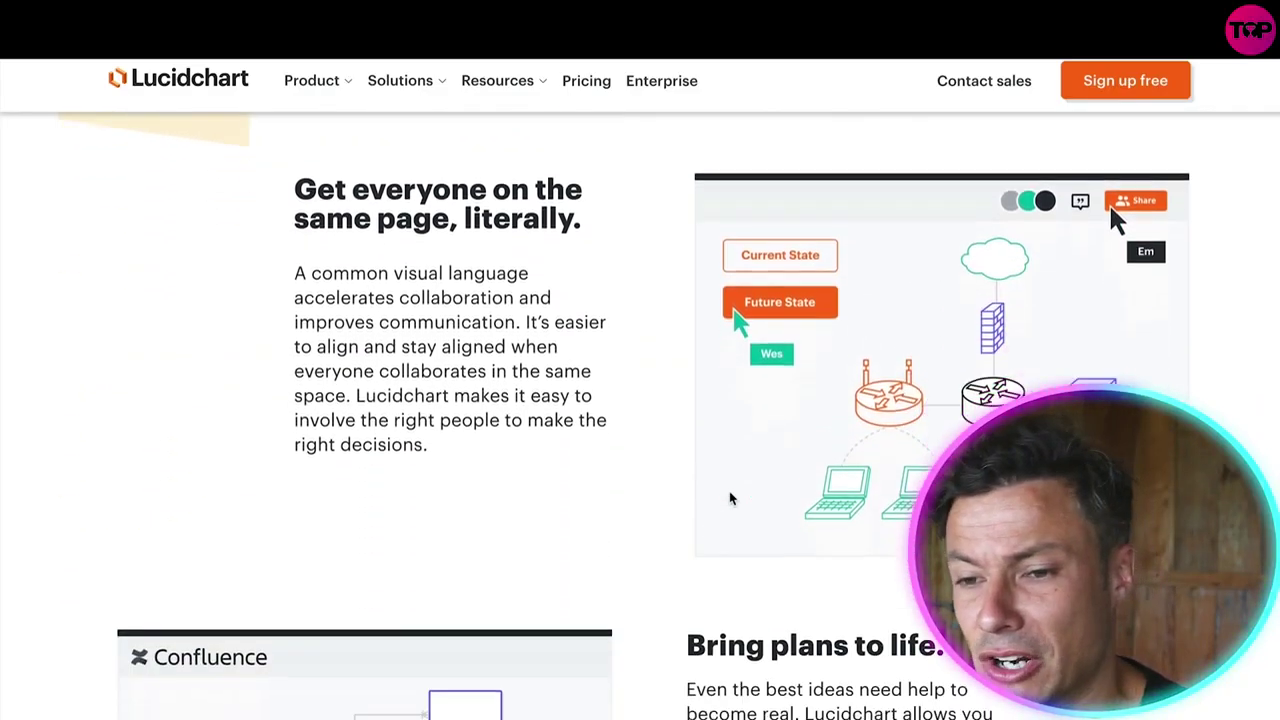
scroll(730, 498, up, 2)
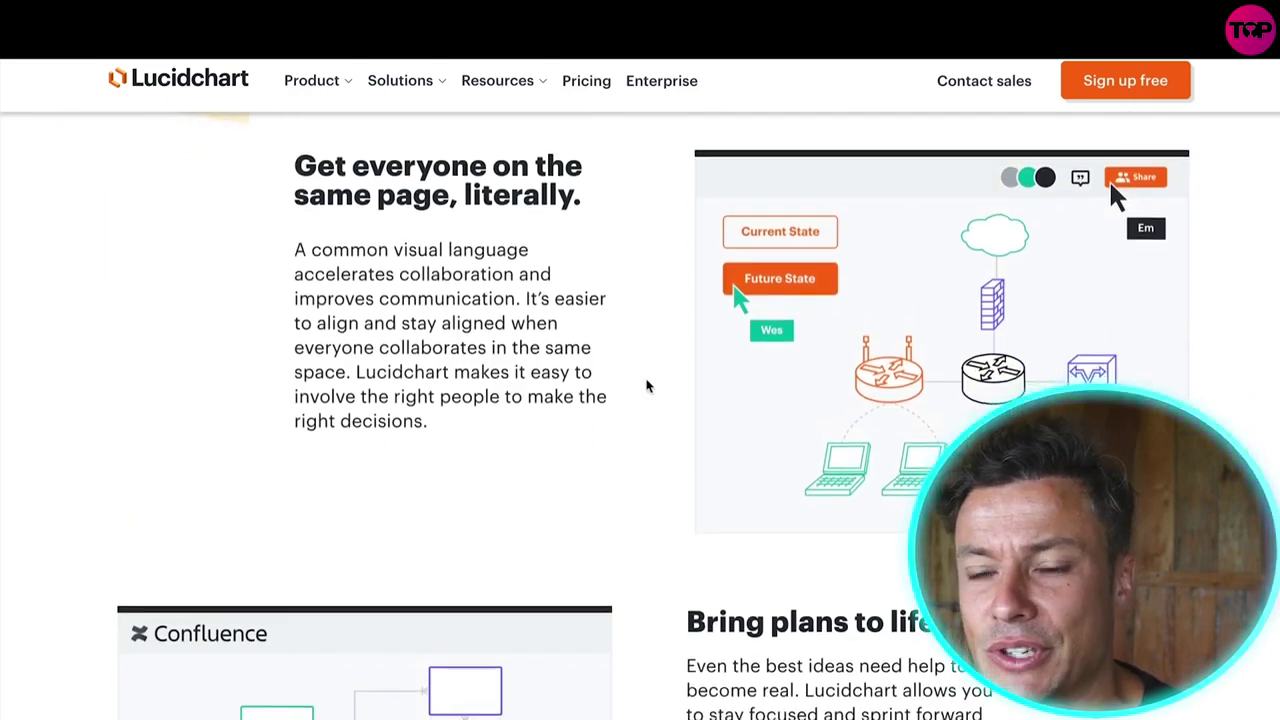
scroll(648, 400, down, 1)
scroll(648, 400, down, 5)
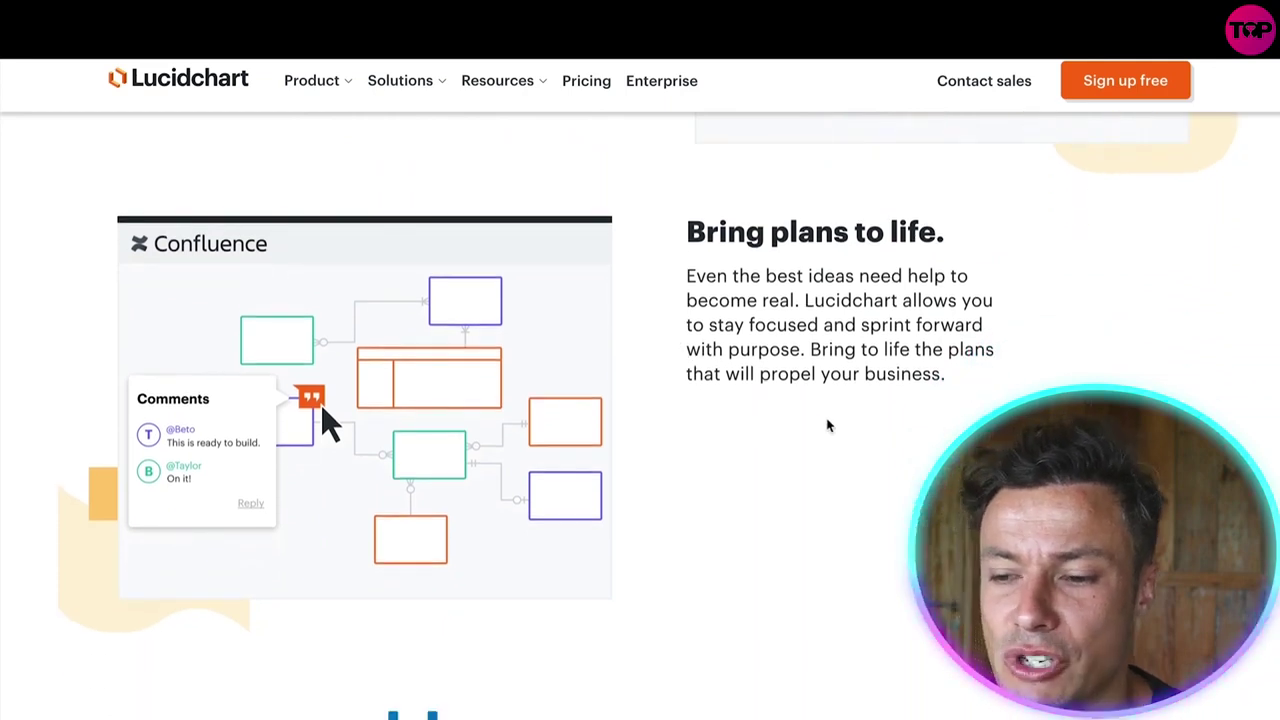
scroll(730, 374, down, 8)
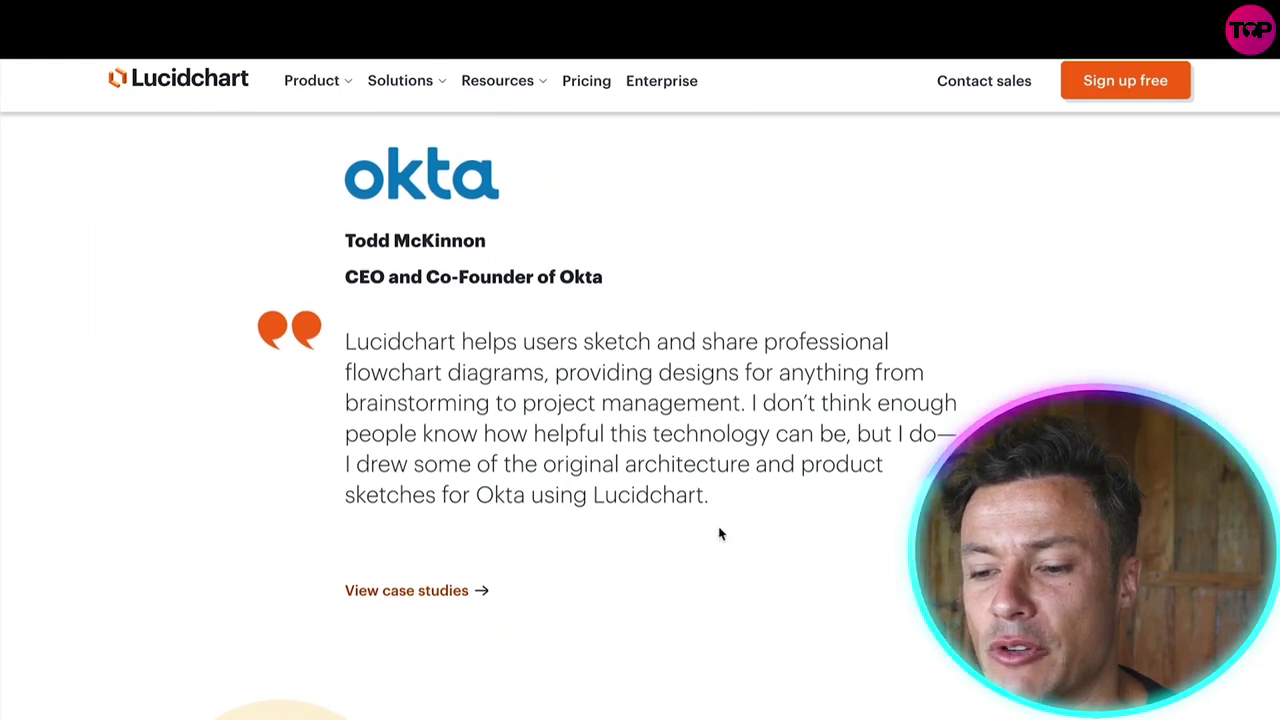
scroll(720, 532, down, 2)
scroll(719, 530, down, 2)
scroll(370, 411, down, 3)
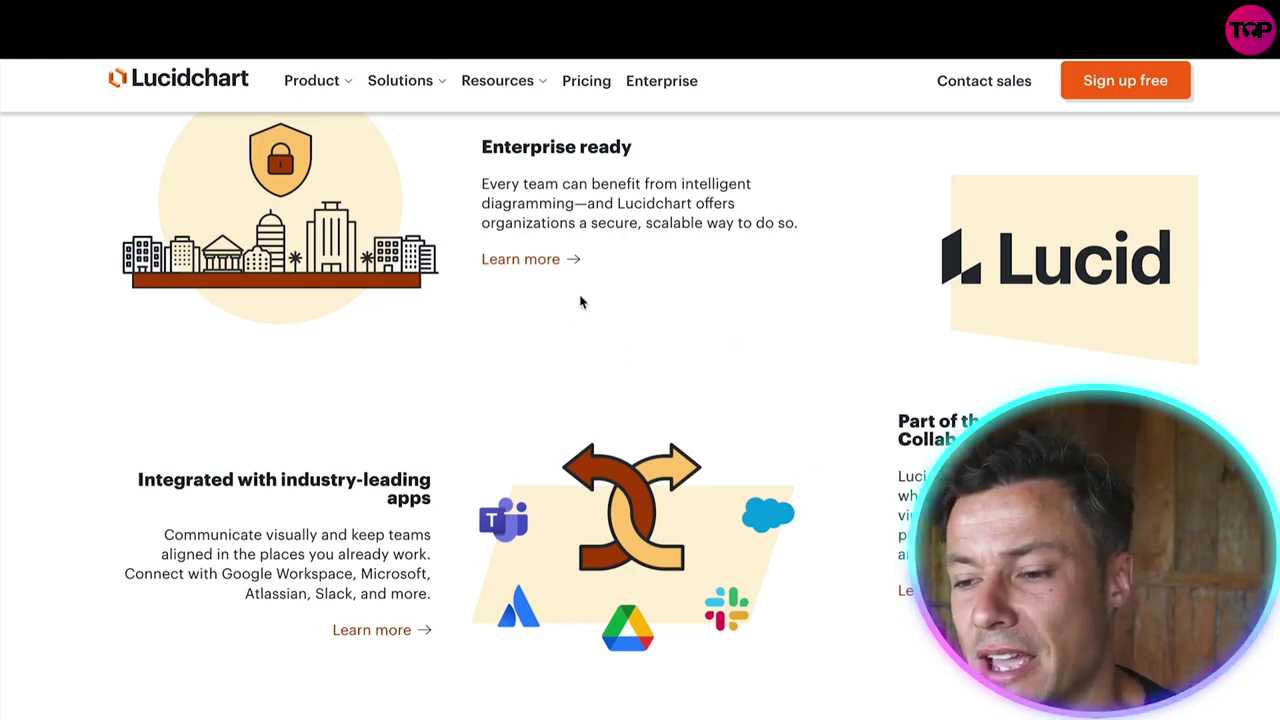
Examine the popular Lucidchart use cases, including business process maps, user flows and cloud infrastructure
scroll(580, 302, down, 6)
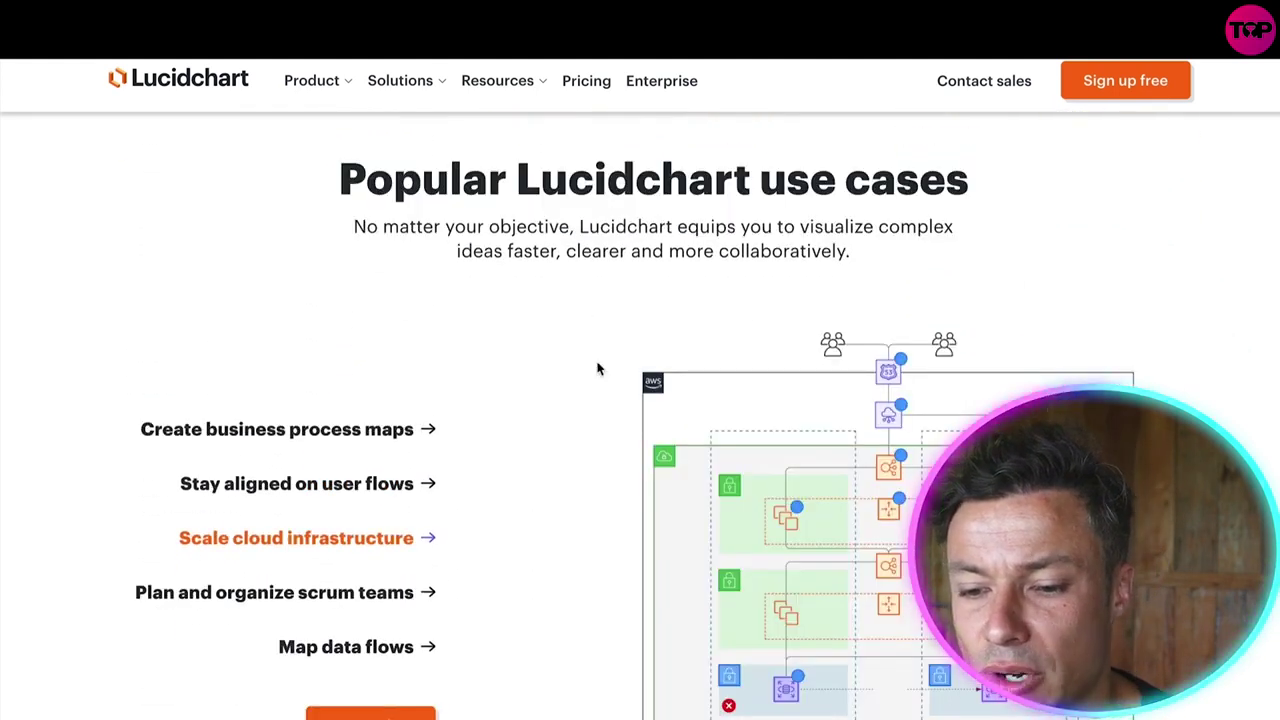
scroll(462, 561, down, 1)
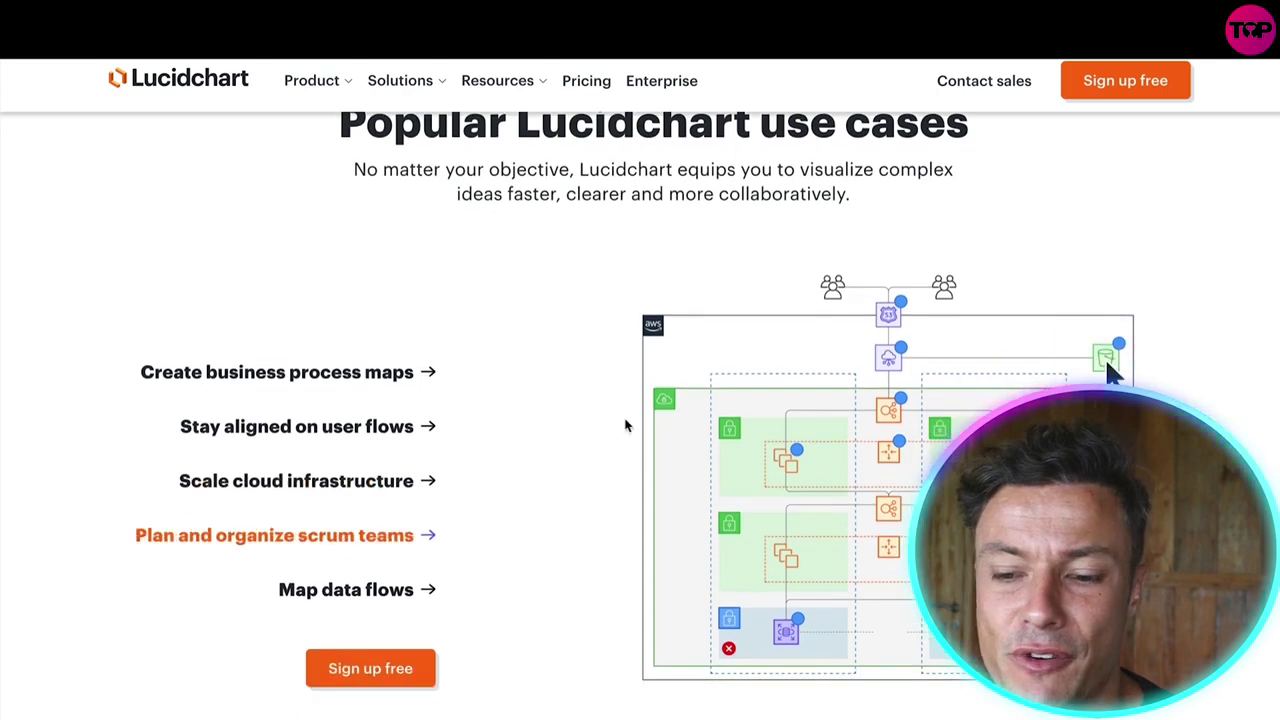
scroll(629, 428, down, 2)
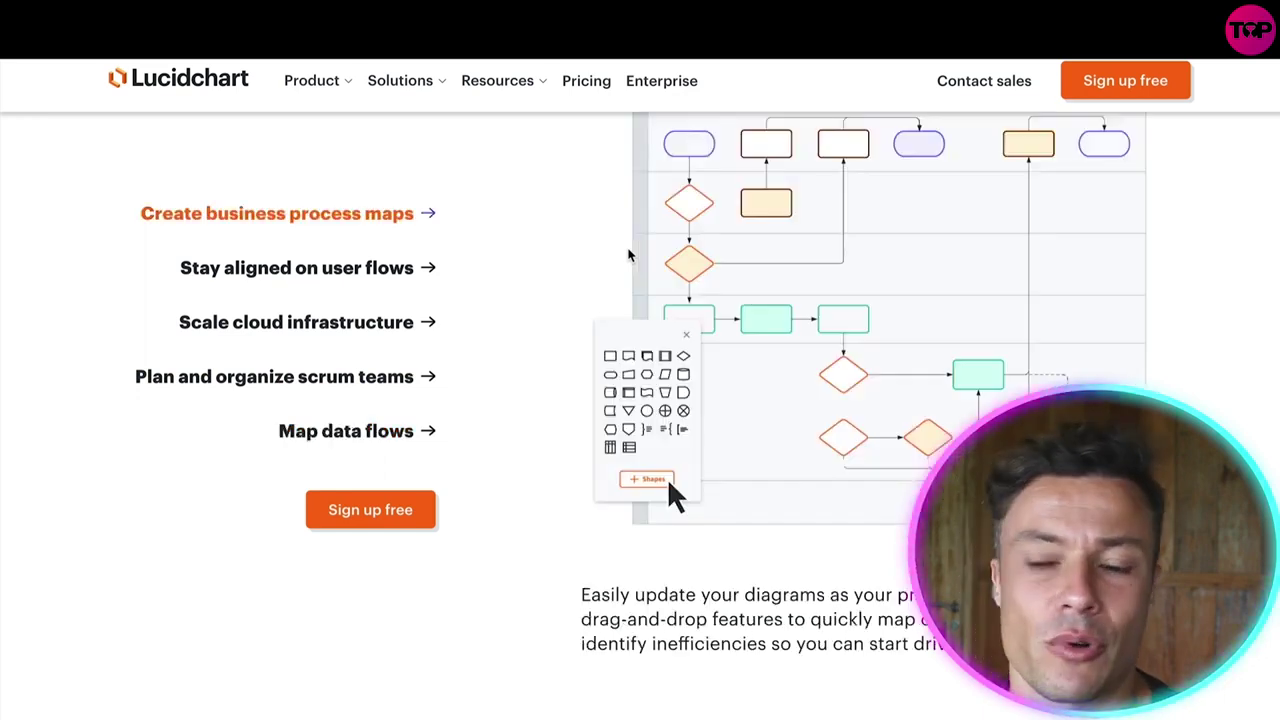
scroll(629, 255, down, 2)
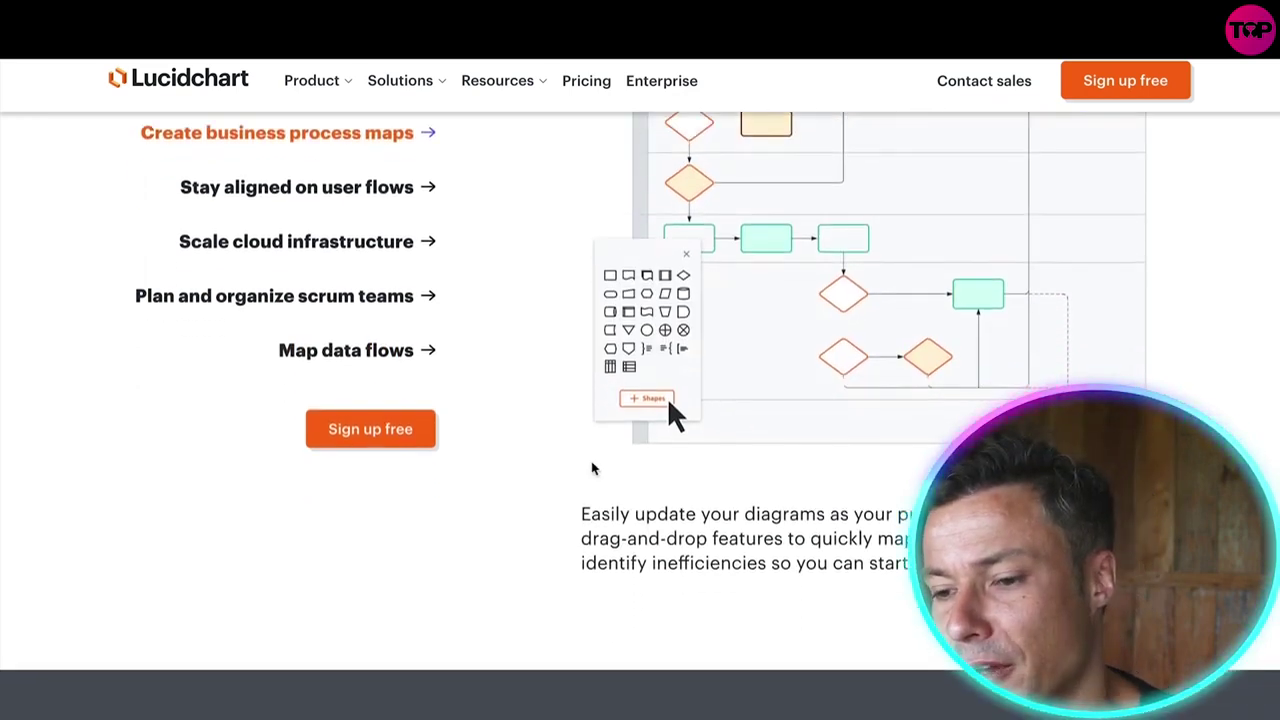
scroll(591, 466, up, 3)
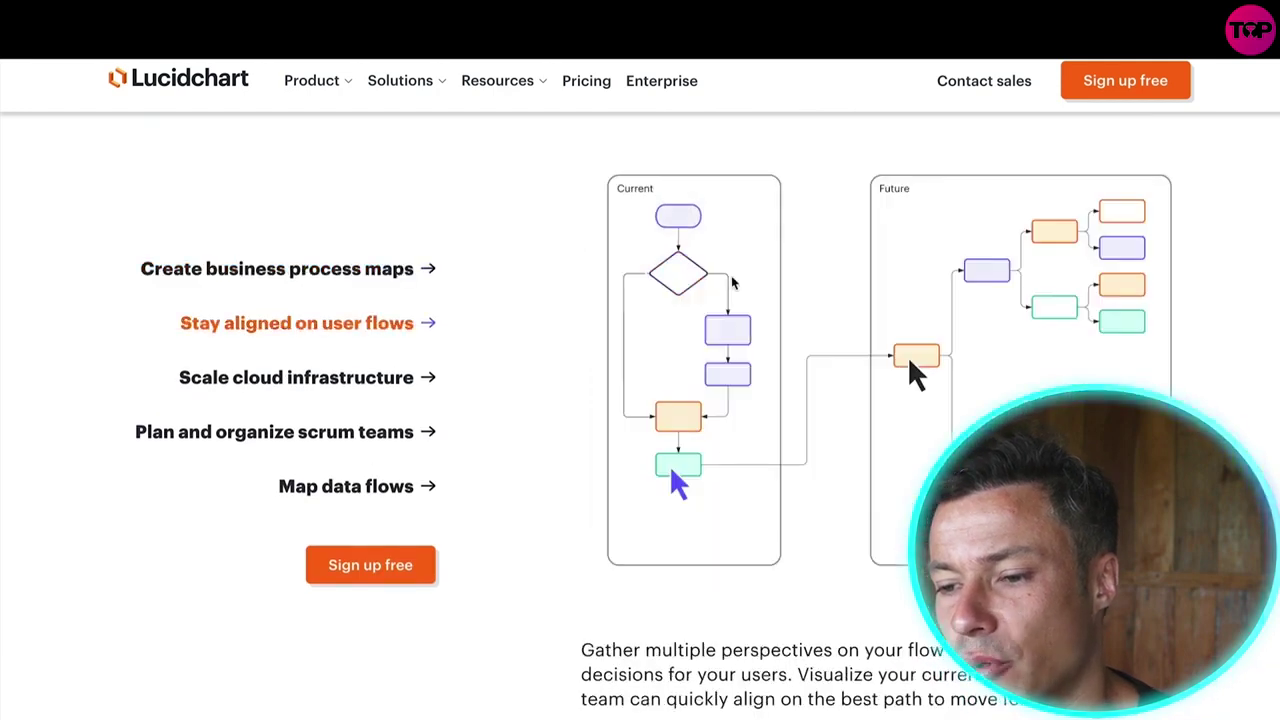
scroll(795, 400, down, 1)
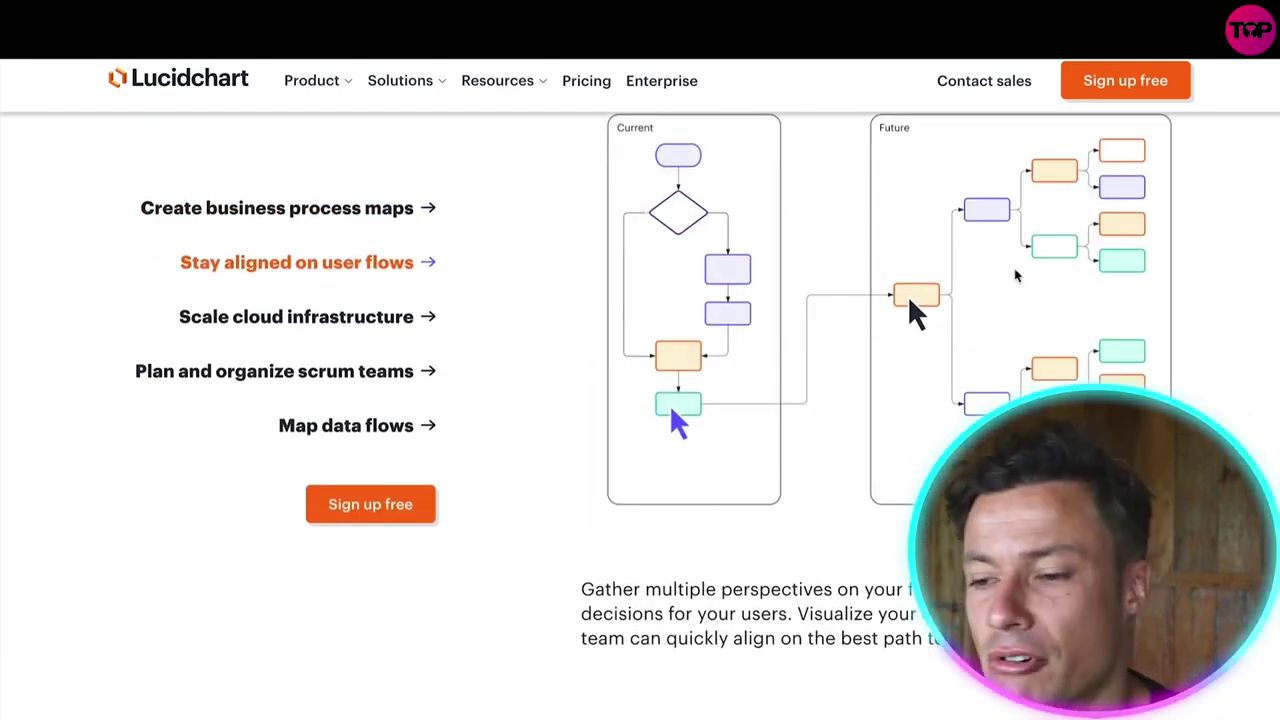
scroll(949, 377, down, 5)
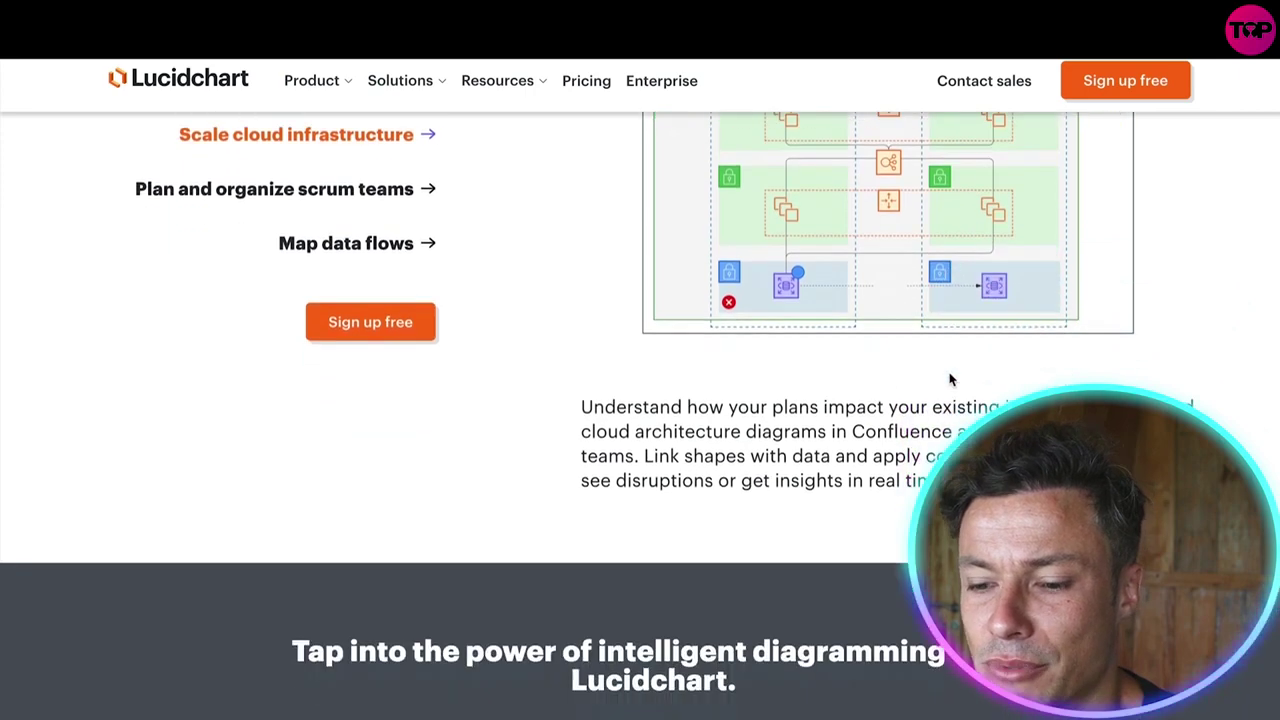
Open the free sign-up plans page and compare the Free, Individual, Team and Enterprise plans
scroll(948, 372, up, 20)
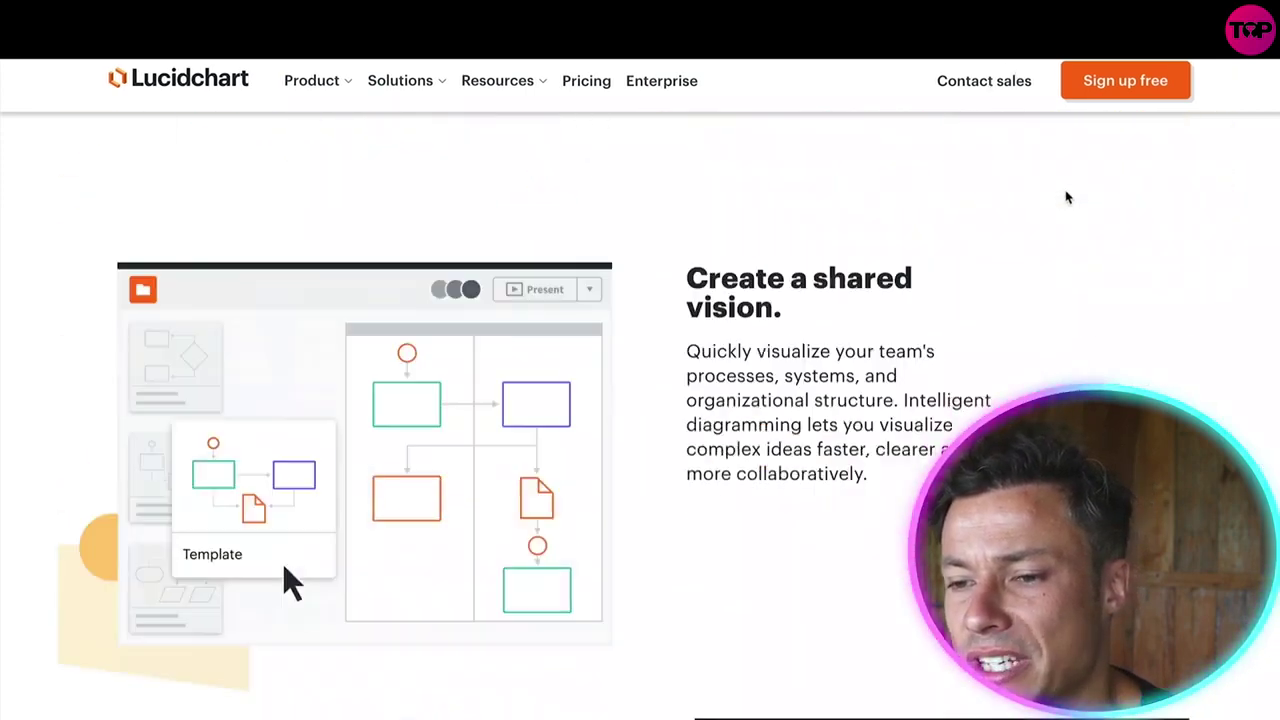
scroll(640, 400, down, 1)
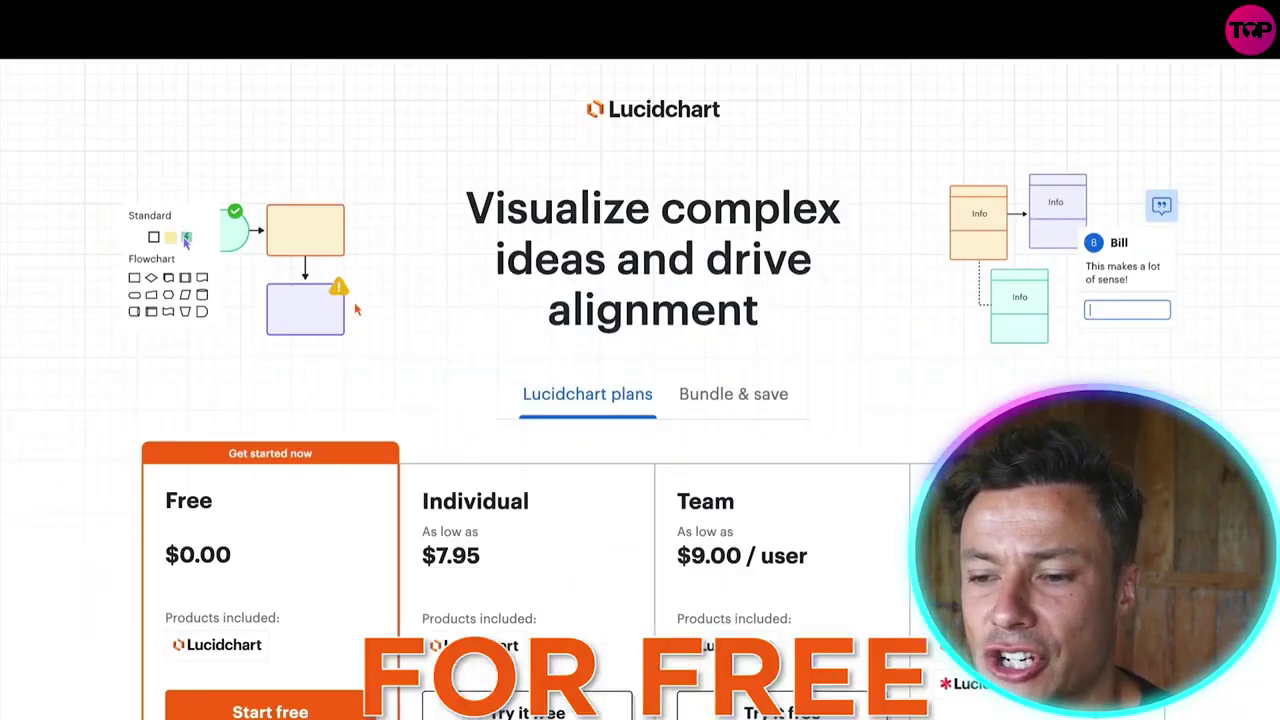
scroll(366, 457, down, 2)
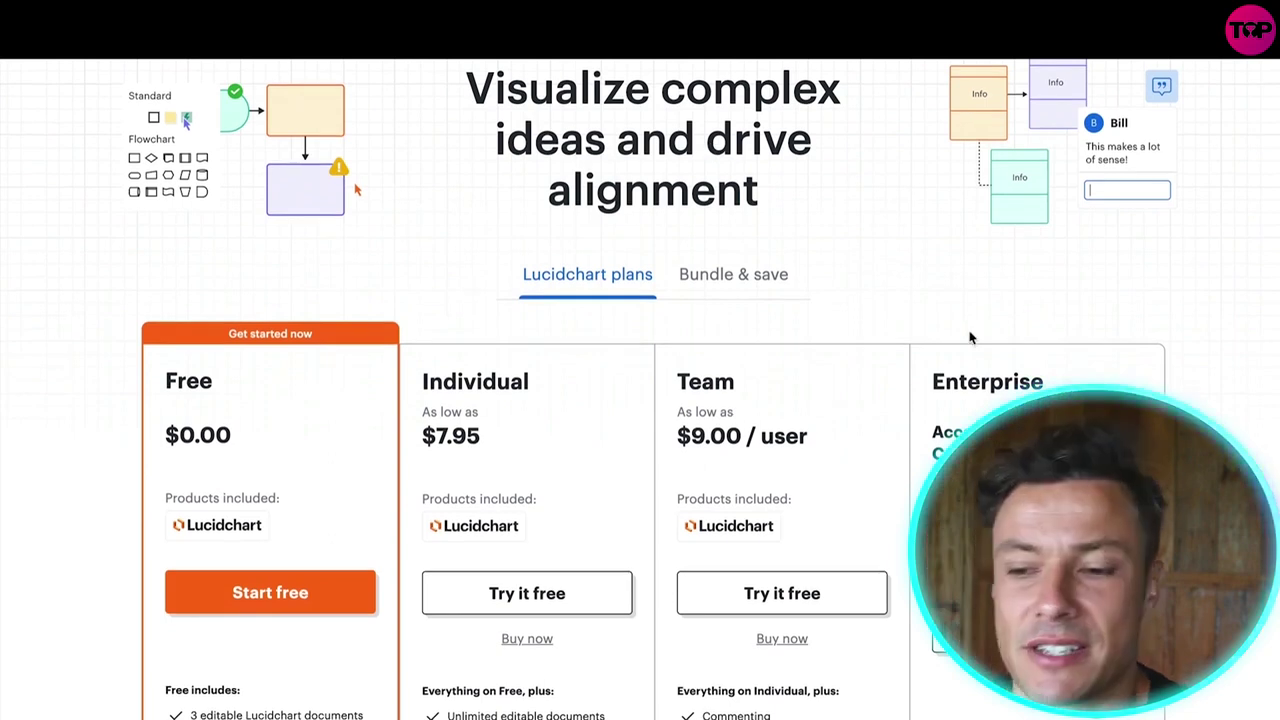
scroll(971, 337, down, 2)
scroll(860, 280, down, 2)
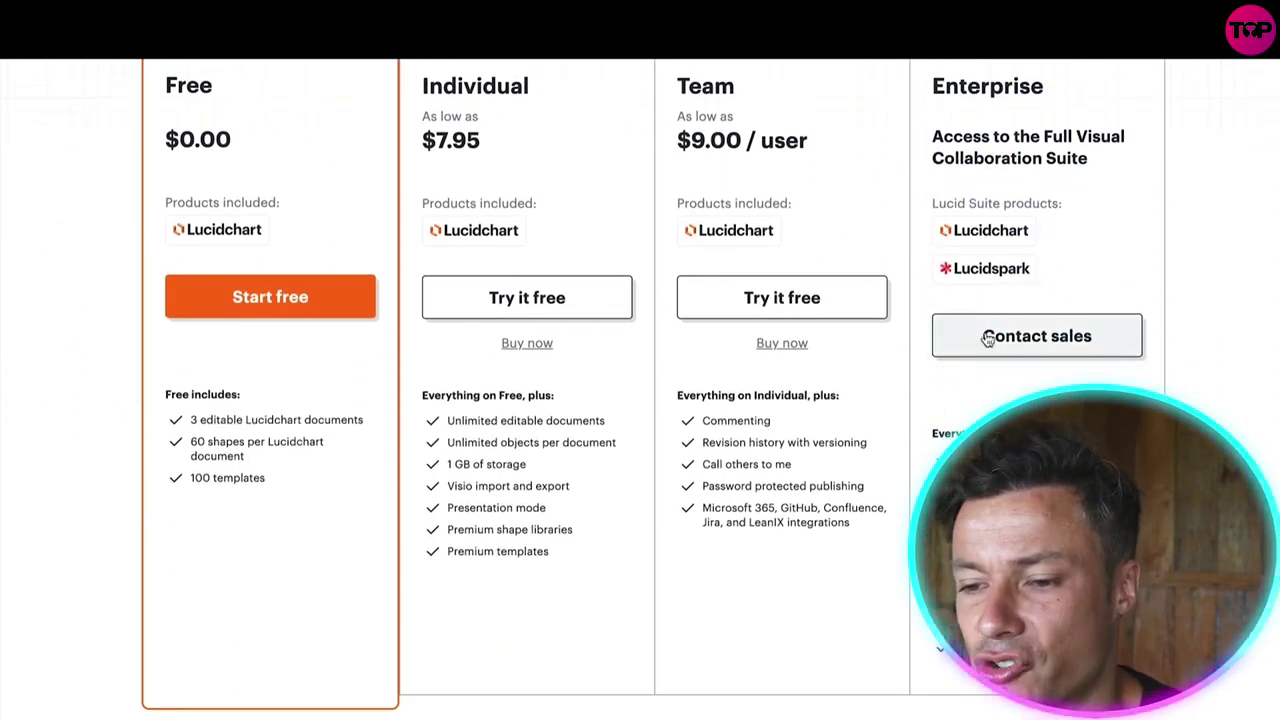
scroll(900, 337, up, 3)
scroll(355, 524, down, 3)
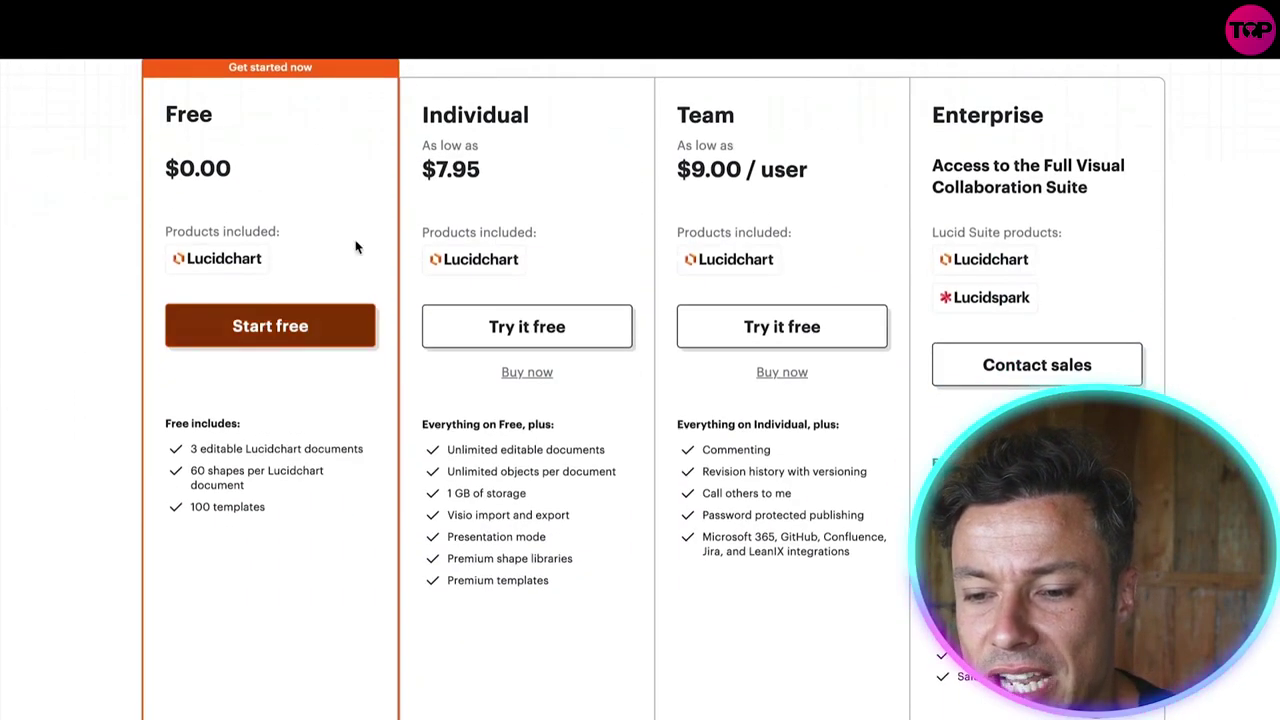
Read the Free plan's allowances for editable documents, shapes per document and templates
drag(244, 450, 364, 450)
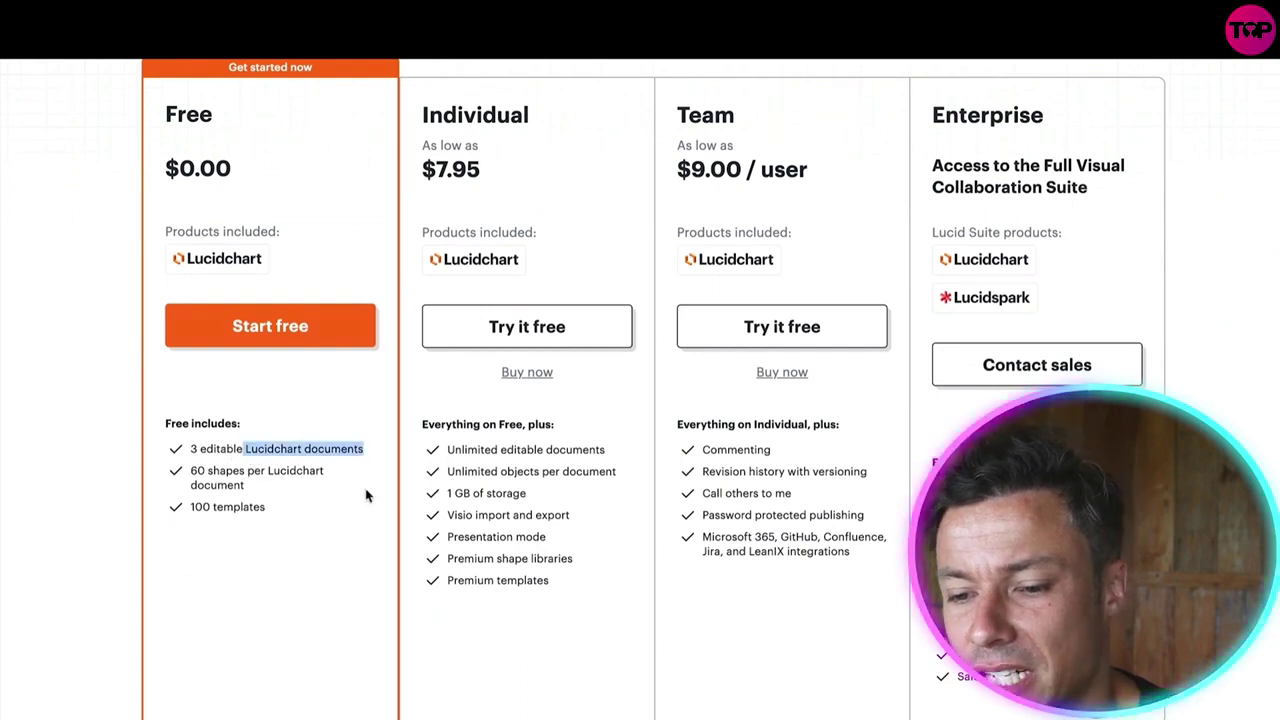
click(250, 487)
triple_click(196, 482)
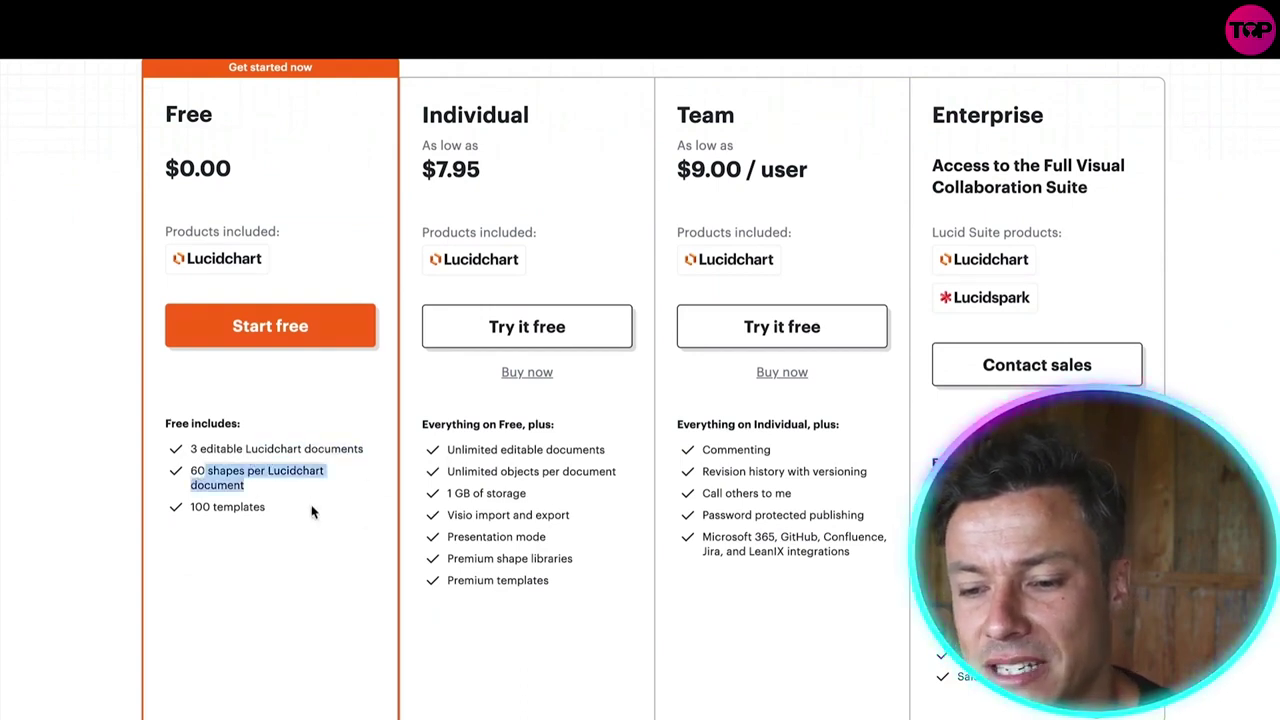
click(223, 531)
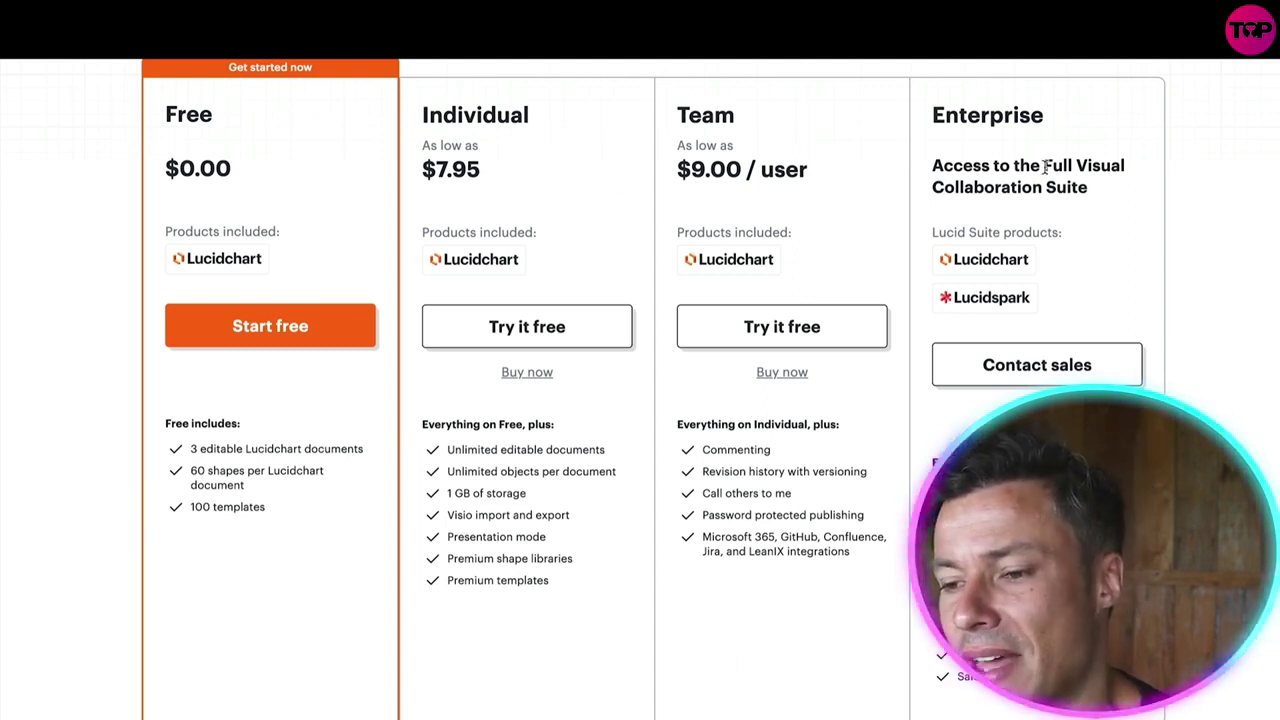
Choose the Free plan to start a Lucidchart account
scroll(886, 429, down, 3)
scroll(886, 429, up, 6)
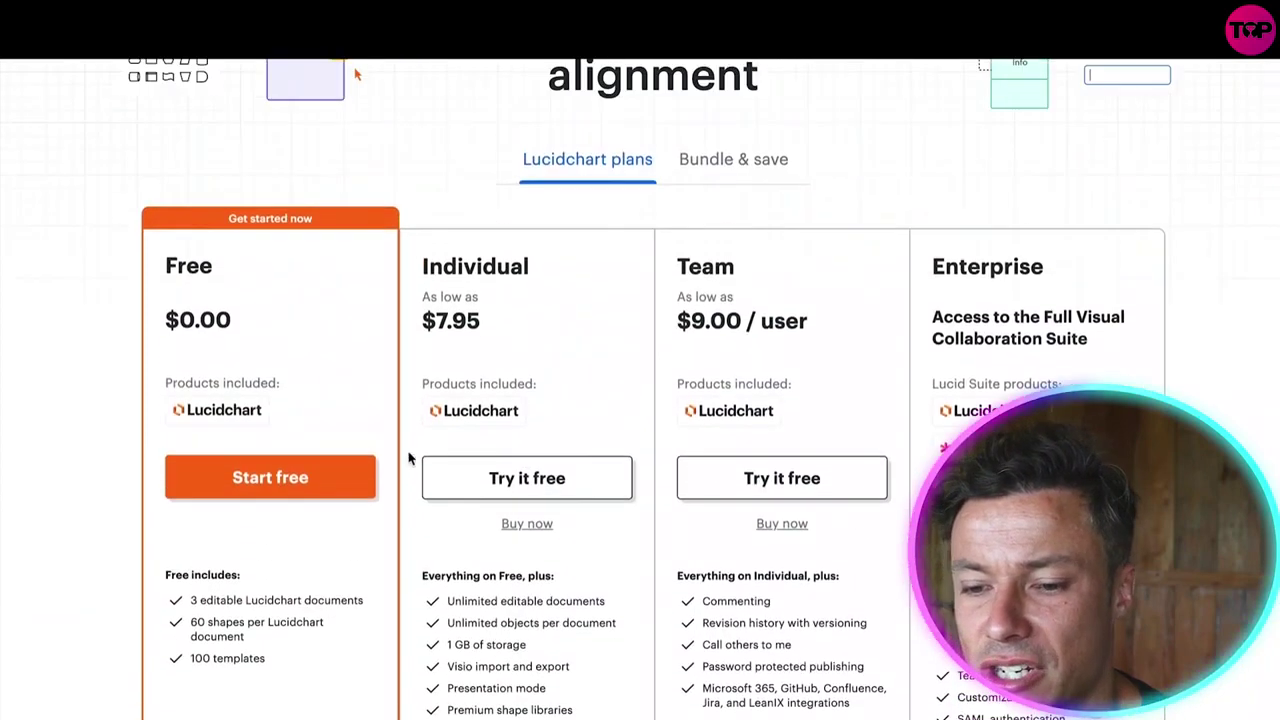
scroll(400, 465, down, 4)
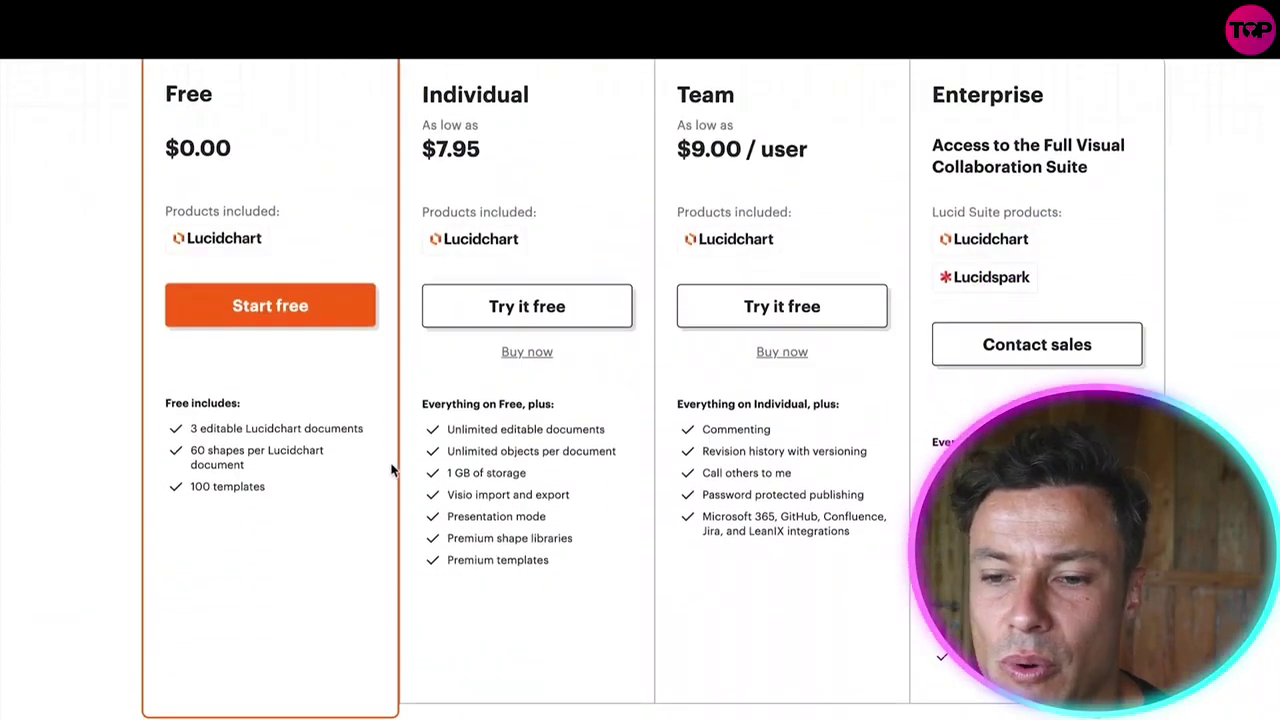
click(290, 314)
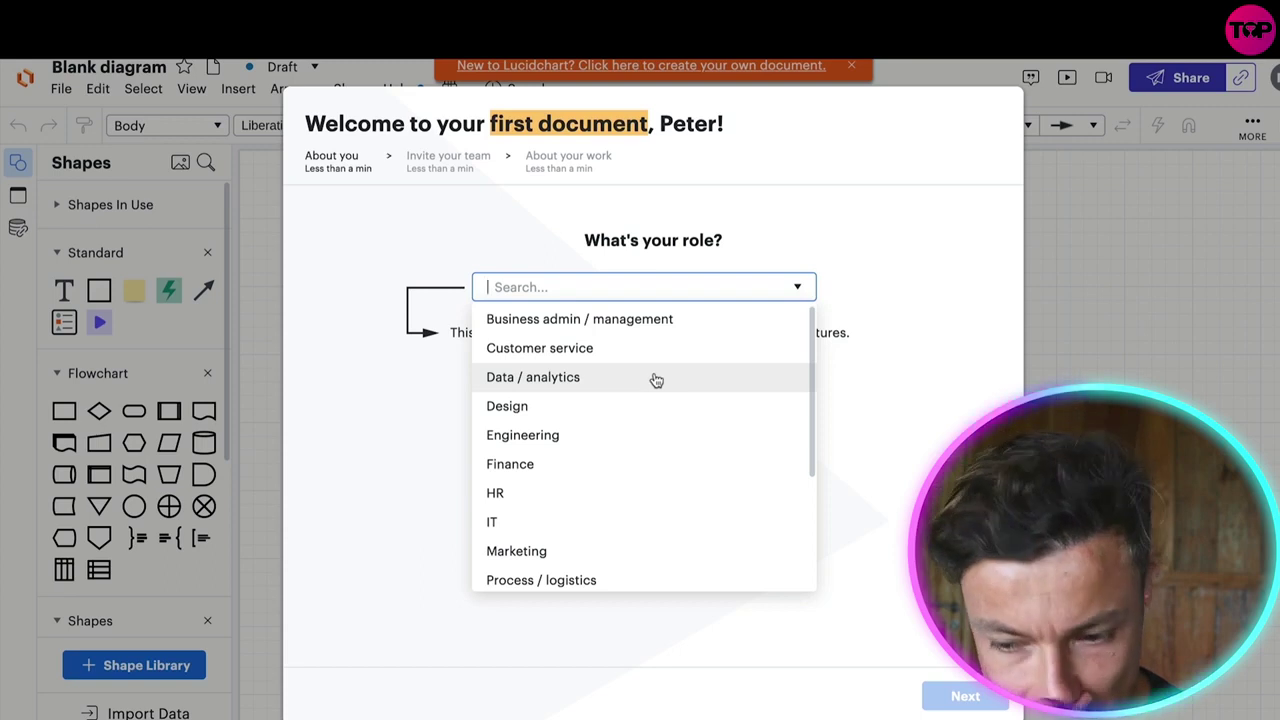
Set the role to Project management in the welcome questionnaire
scroll(634, 423, down, 1)
scroll(557, 406, up, 1)
scroll(594, 463, down, 4)
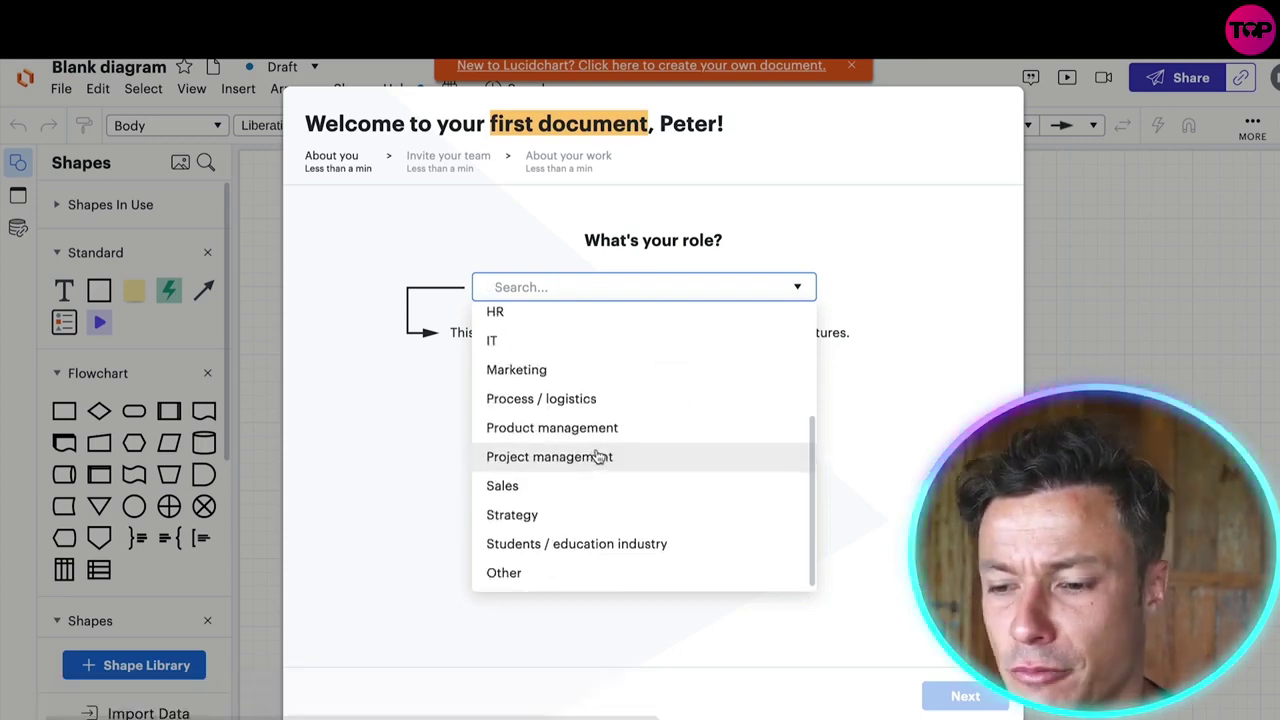
click(592, 460)
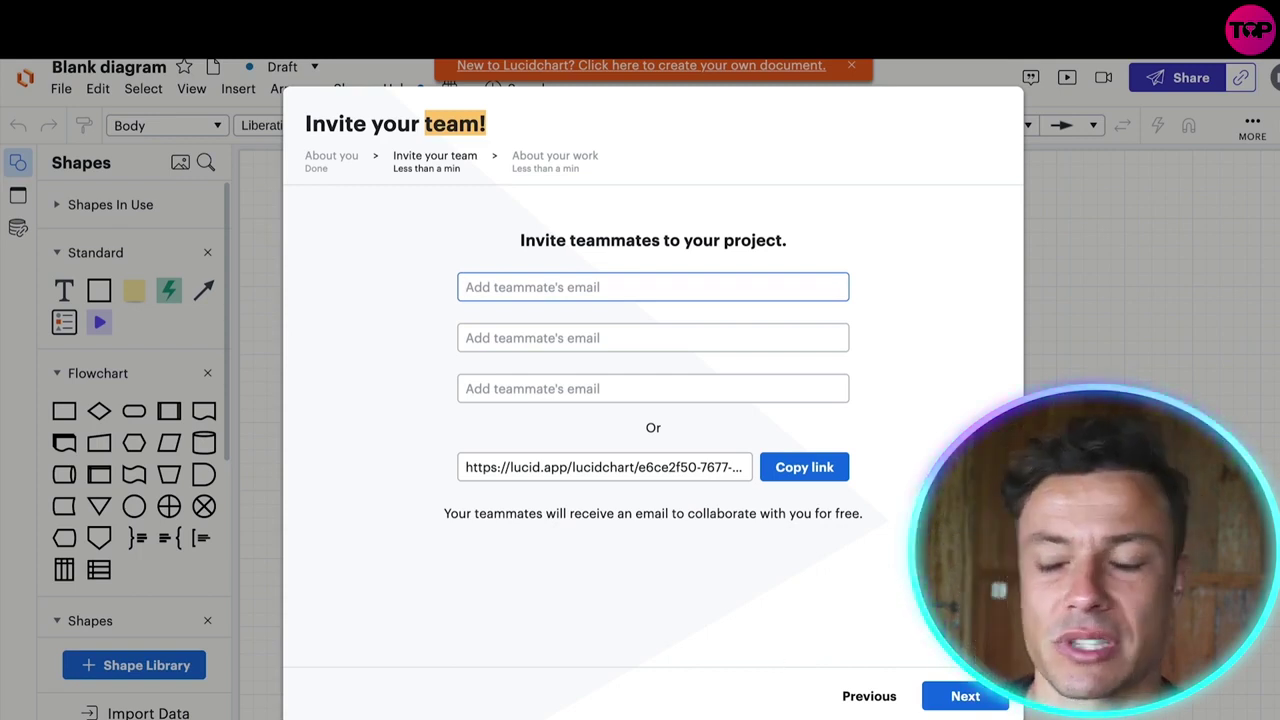
Skip inviting teammates and finish the setup with Flowcharts as the first use case to try
click(965, 696)
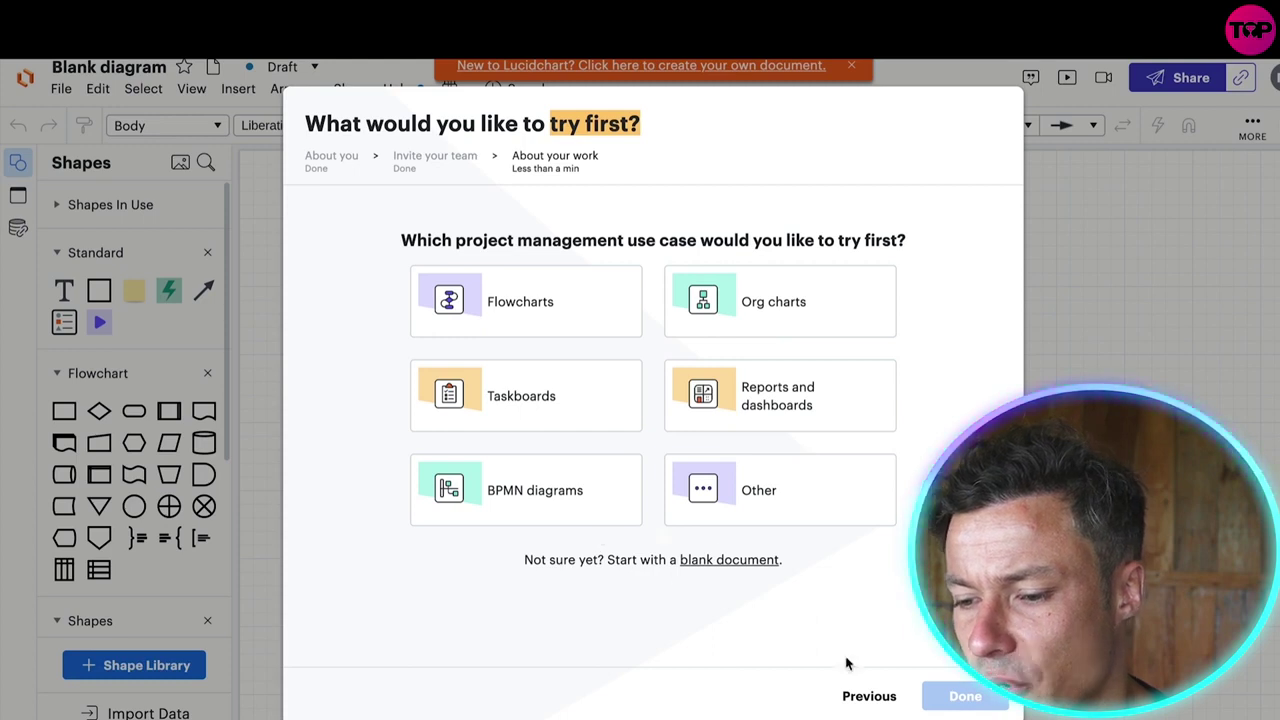
click(561, 304)
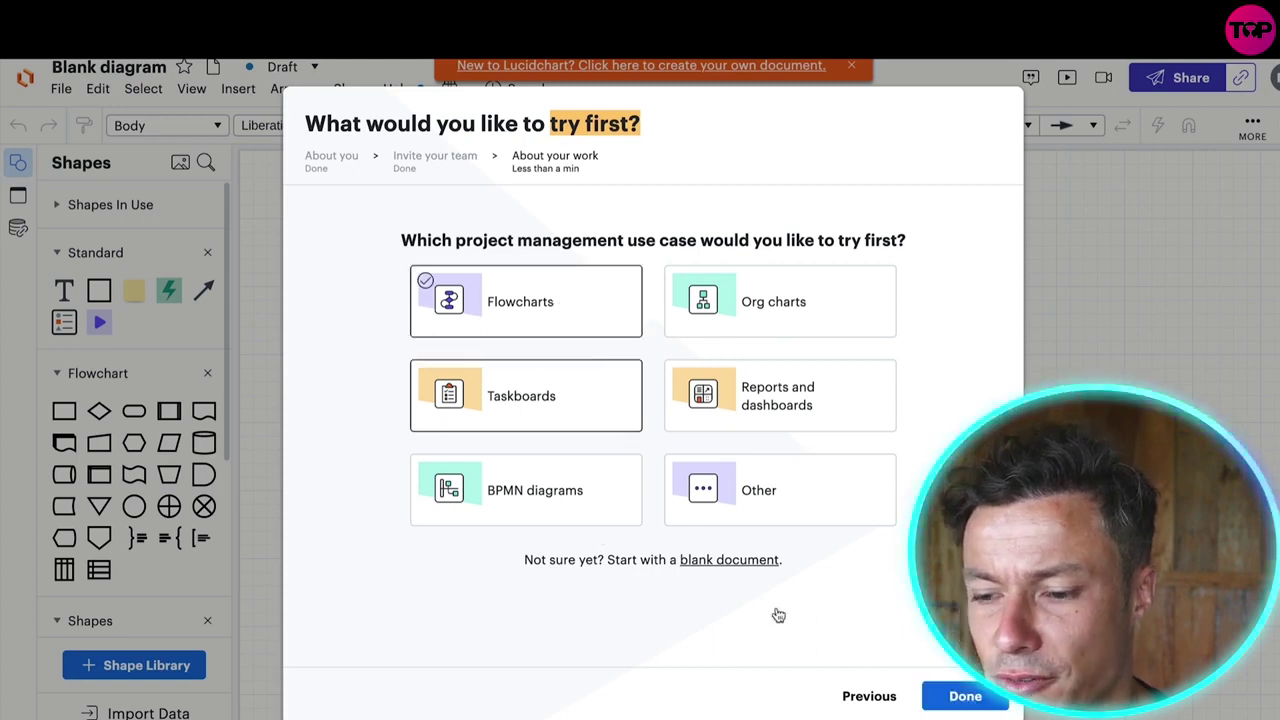
click(975, 697)
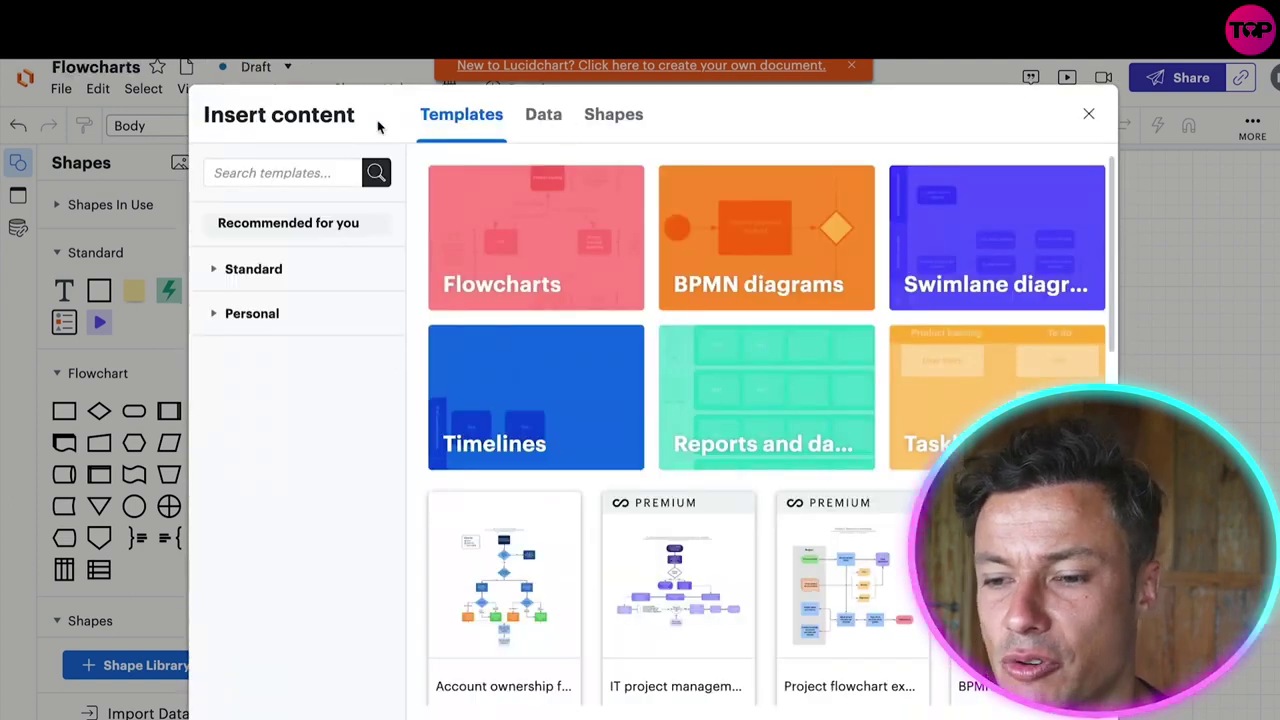
Open the Taskboards template category and browse the templates it offers
scroll(640, 429, down, 3)
scroll(657, 423, up, 3)
scroll(862, 322, down, 3)
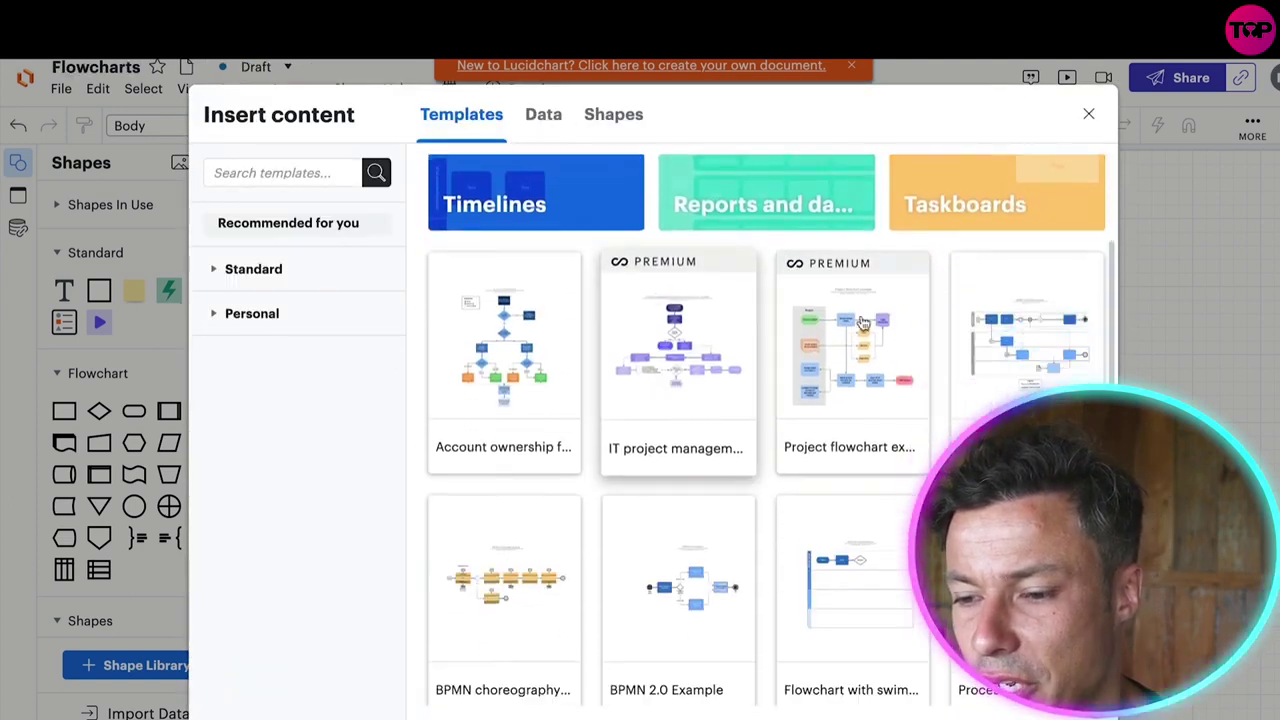
click(974, 206)
scroll(975, 360, down, 3)
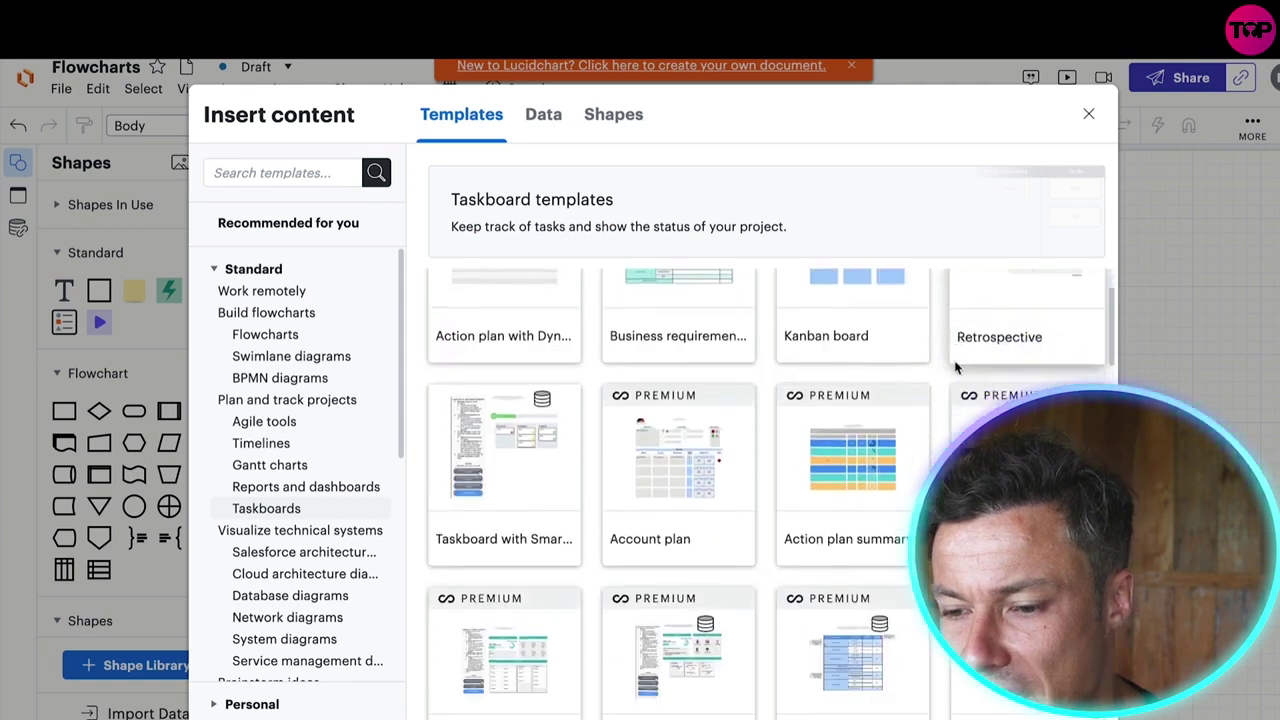
scroll(710, 528, down, 2)
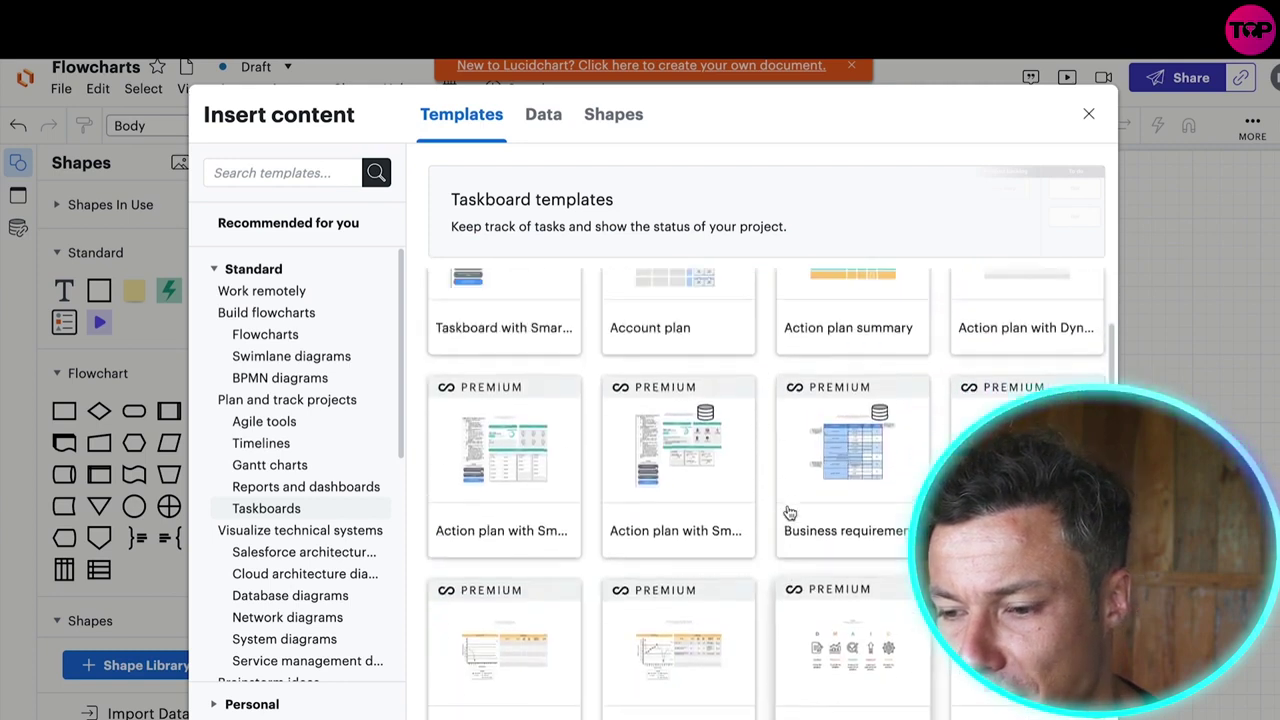
scroll(800, 505, up, 2)
scroll(460, 367, up, 2)
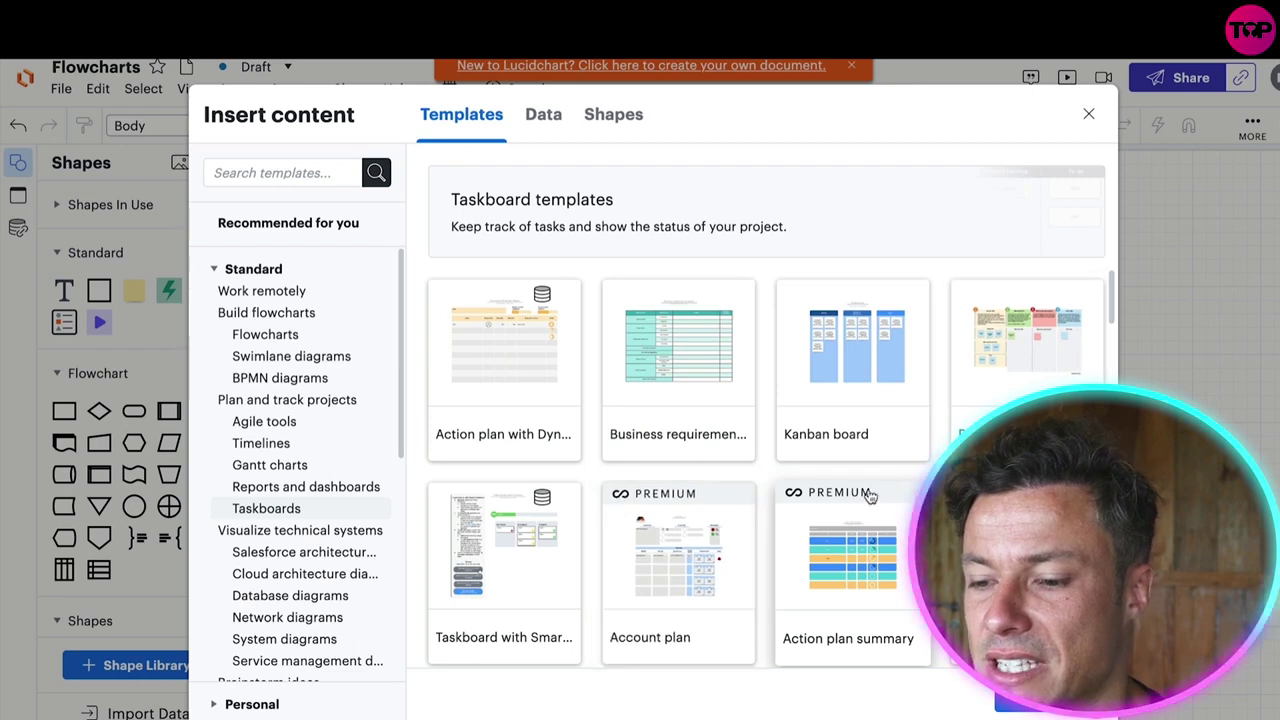
Preview the Action plan summary template and insert the Business requirements template into the document instead
click(850, 560)
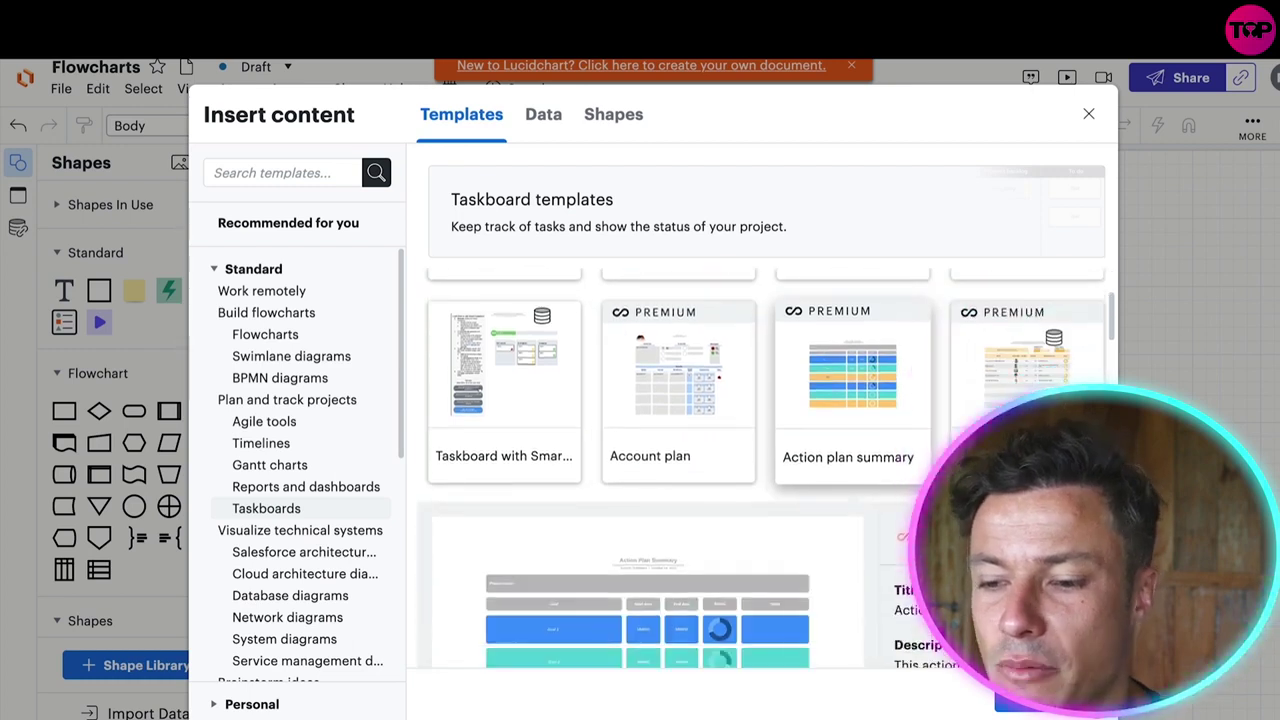
click(850, 400)
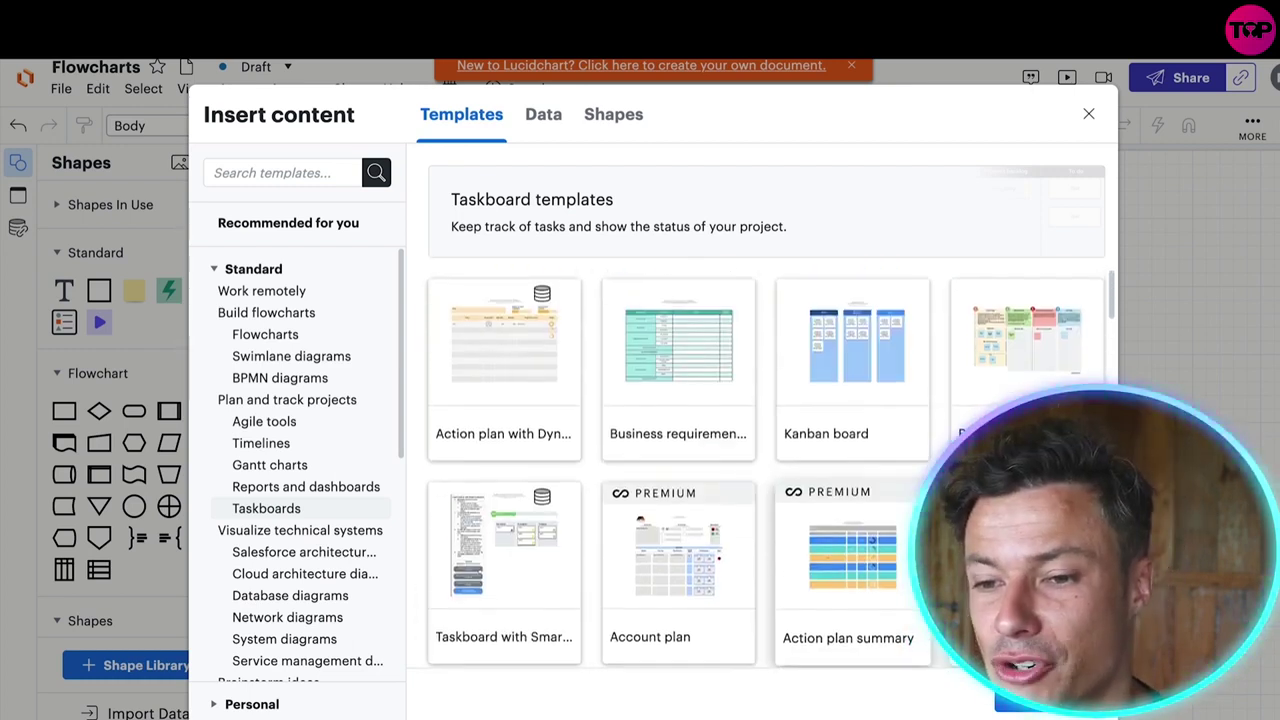
click(670, 384)
click(1010, 698)
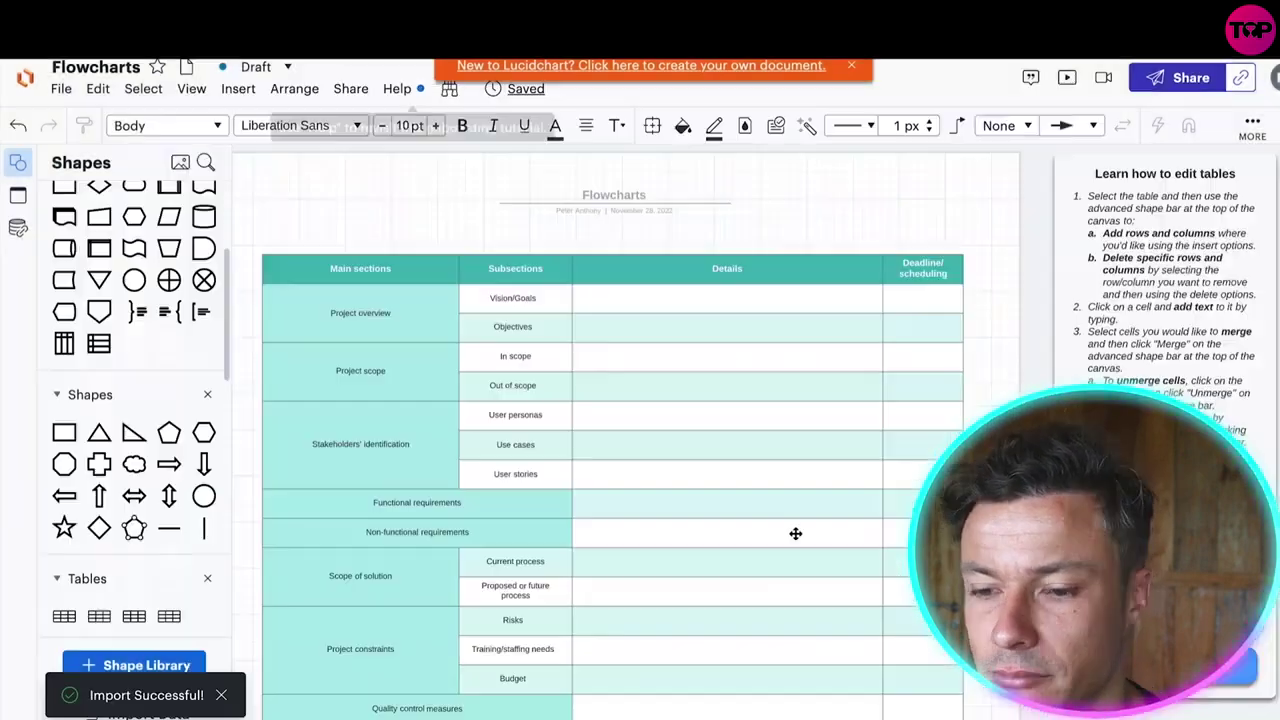
Replace the Project overview cell's text in the requirements table with "youtube videos"
scroll(937, 374, down, 2)
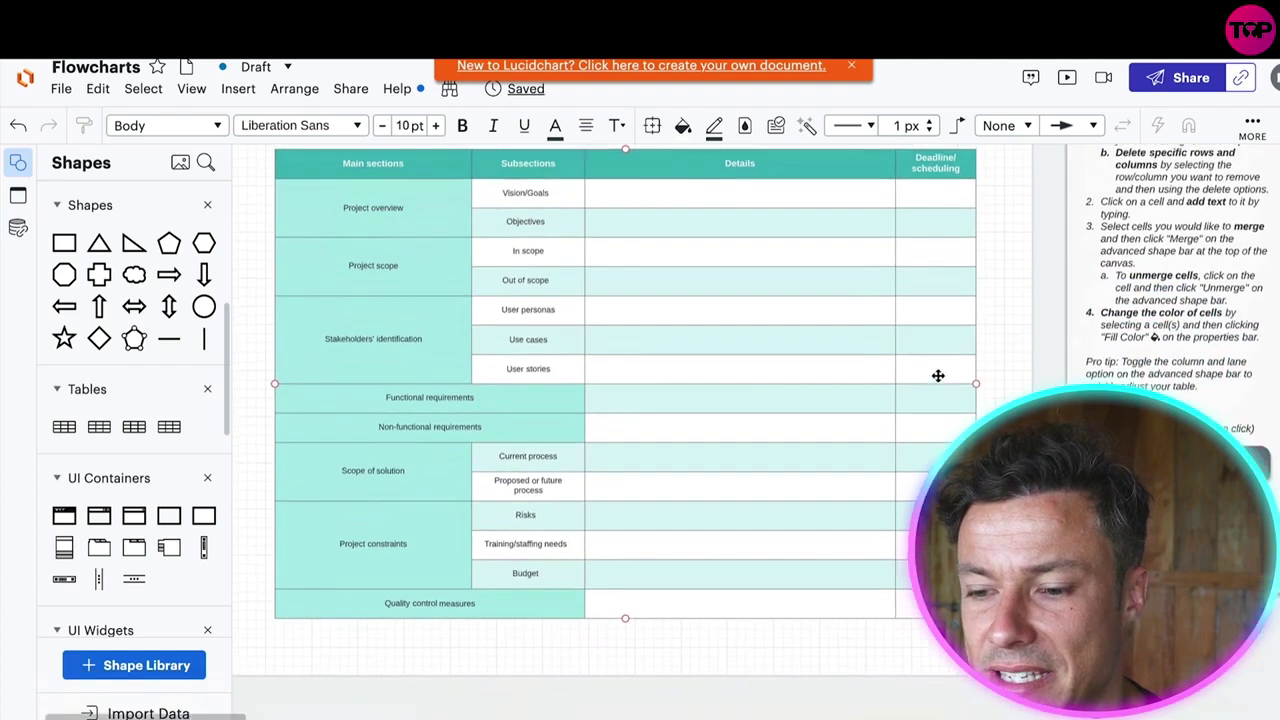
scroll(937, 374, up, 3)
double_click(414, 310)
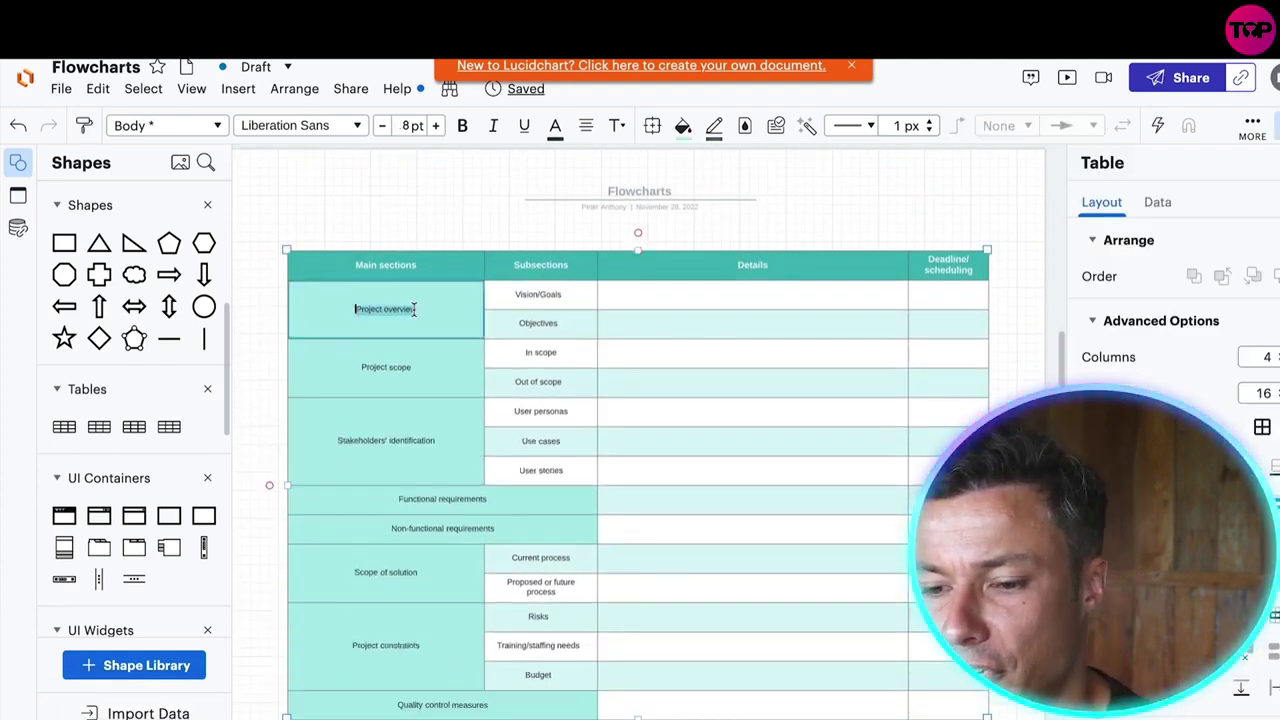
text(youtube)
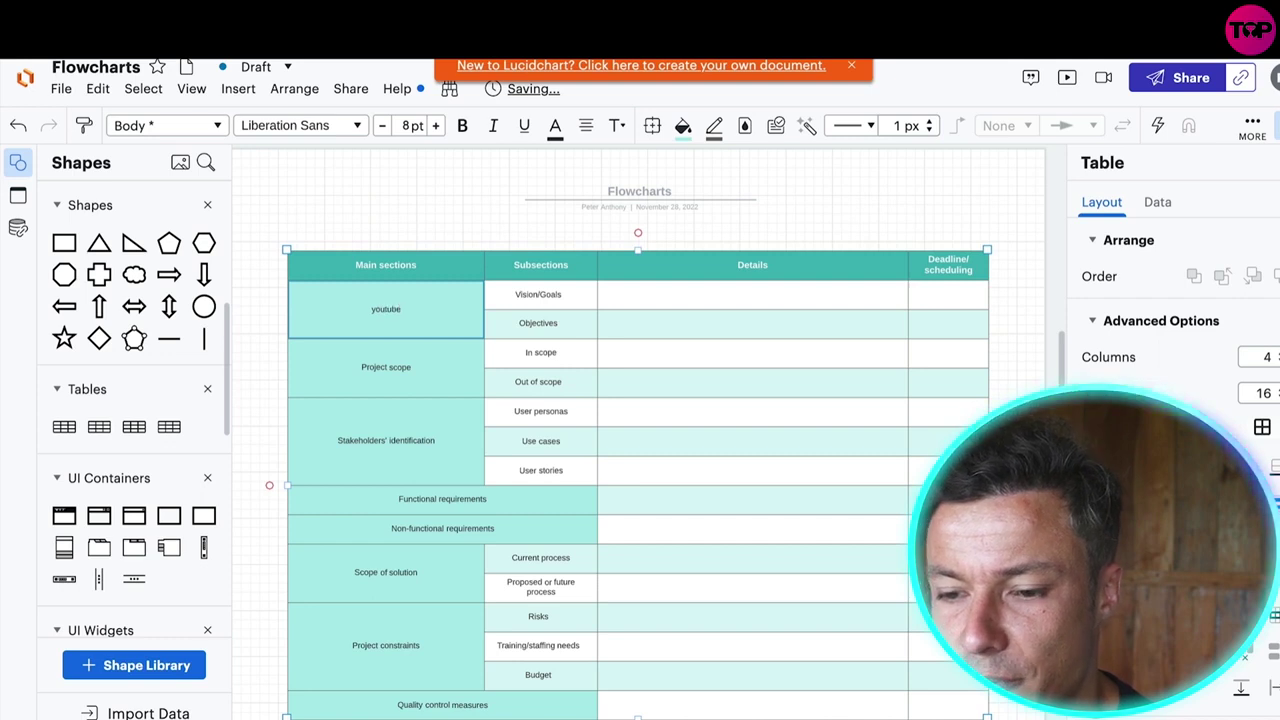
text( vis)
Open the Vision/Goals cell and its empty Details cell for text editing
double_click(560, 296)
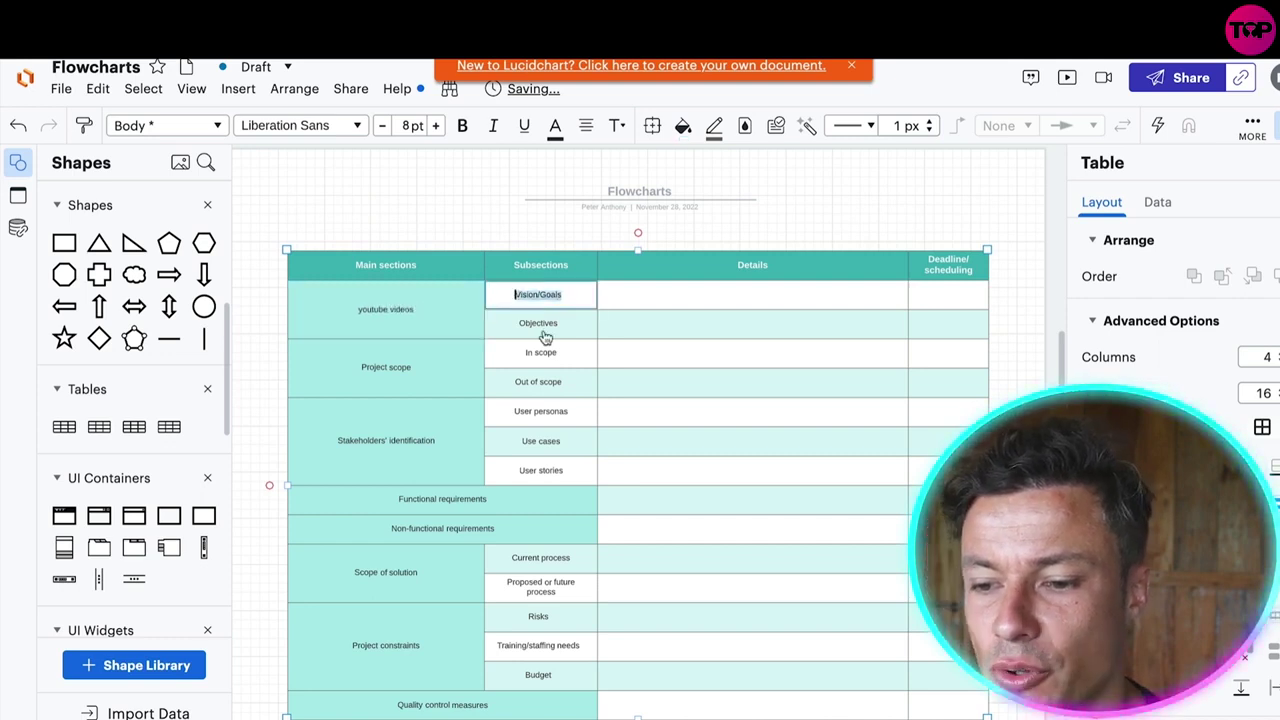
double_click(699, 308)
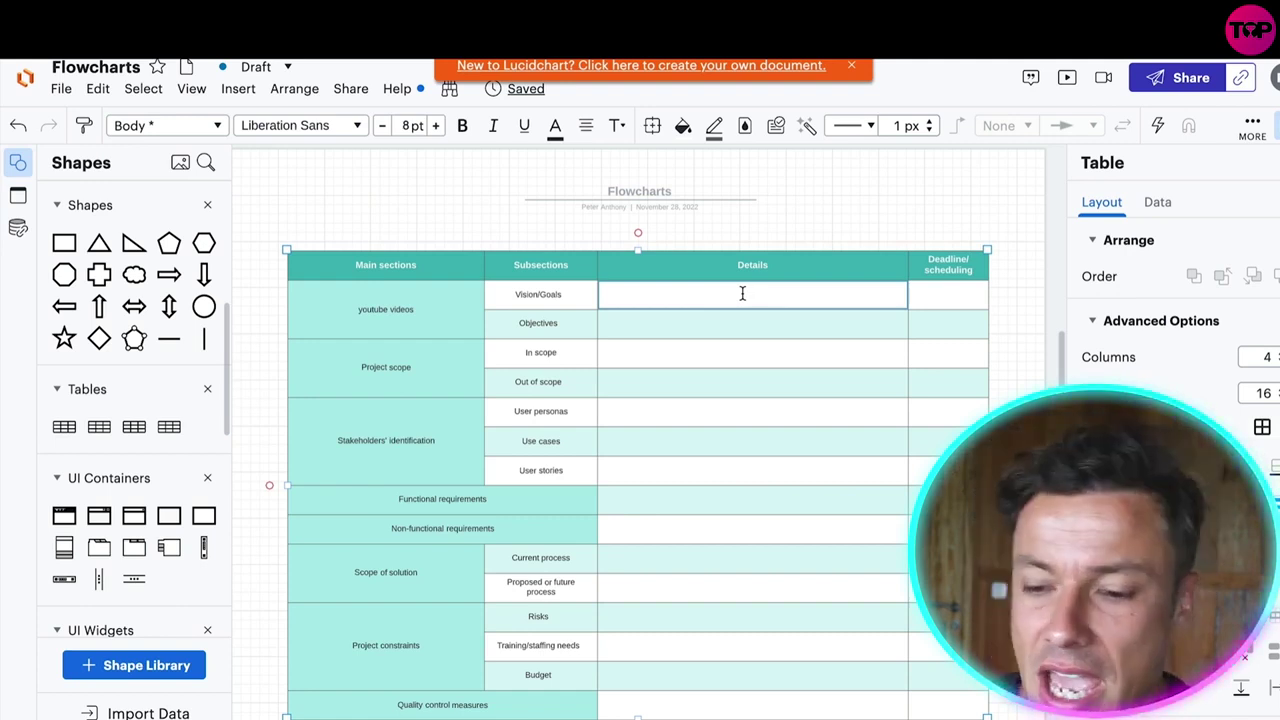
double_click(742, 293)
Place a pentagon above the table and run an arrow line from it to the Stakeholders' identification cell
scroll(743, 330, down, 3)
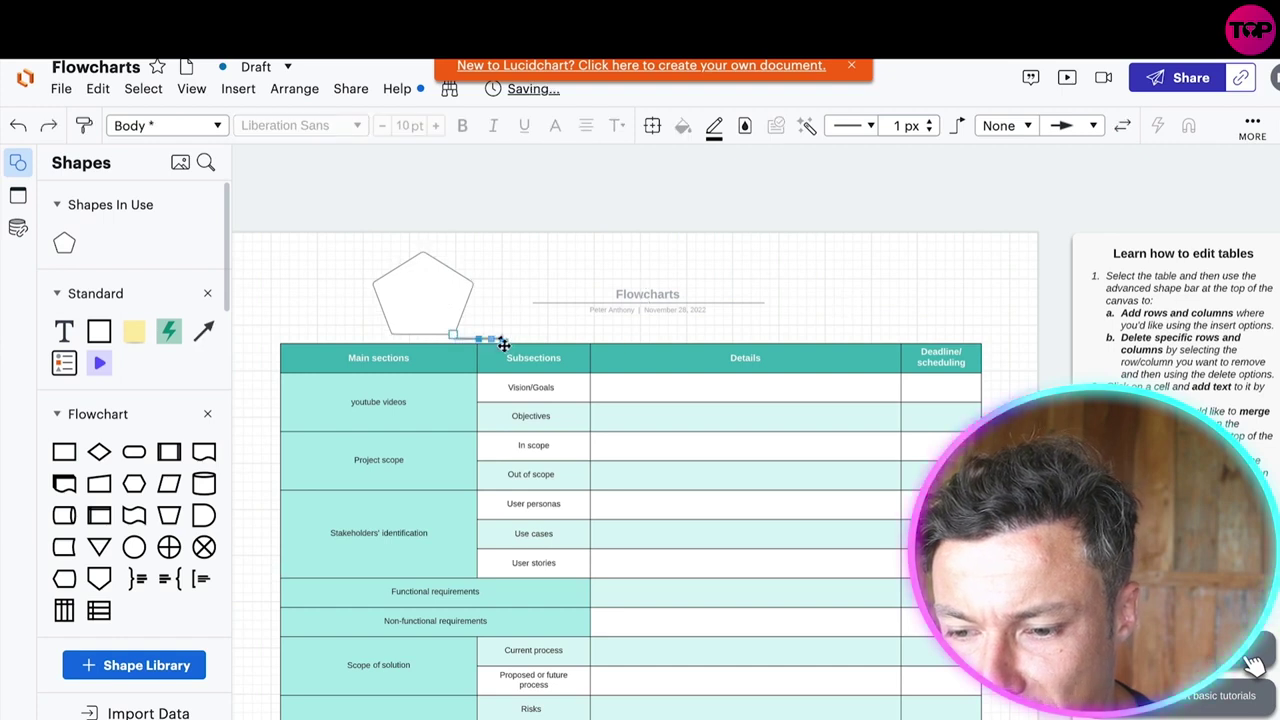
drag(503, 342, 413, 514)
click(526, 281)
Add the text "this weeks focus" over the pentagon and center it inside the shape
click(418, 291)
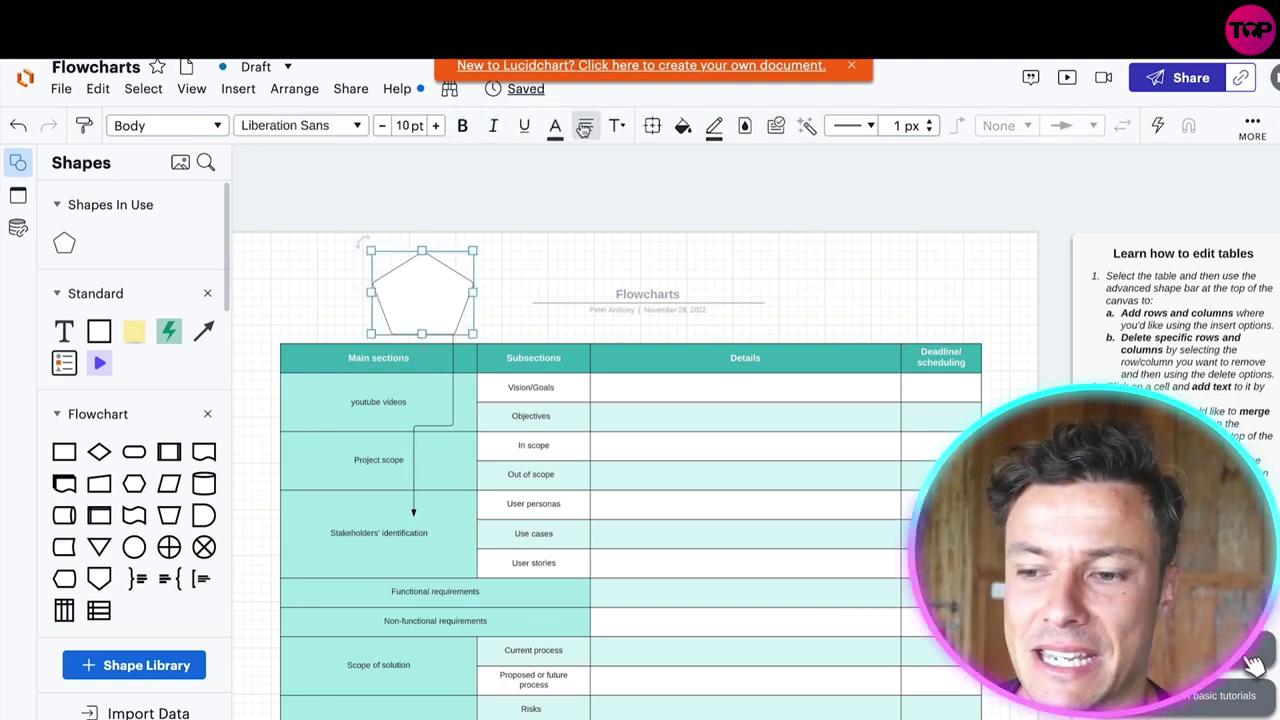
double_click(416, 293)
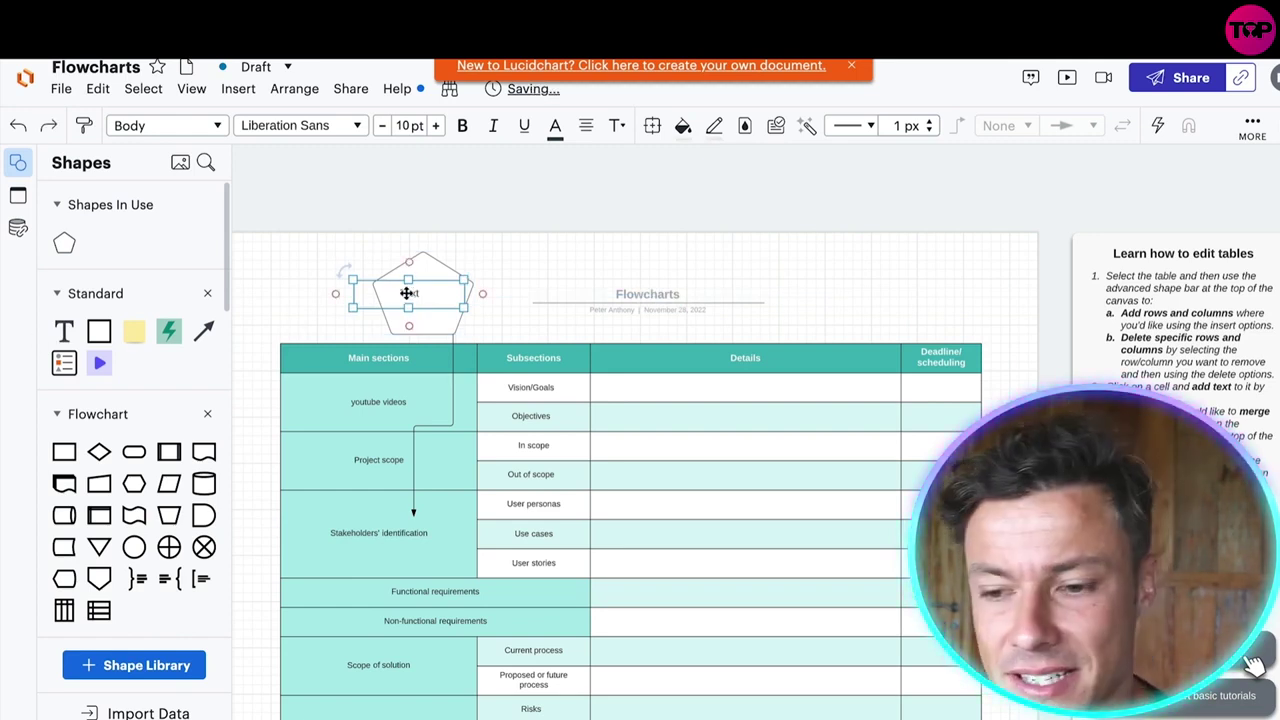
text(this weeks focus)
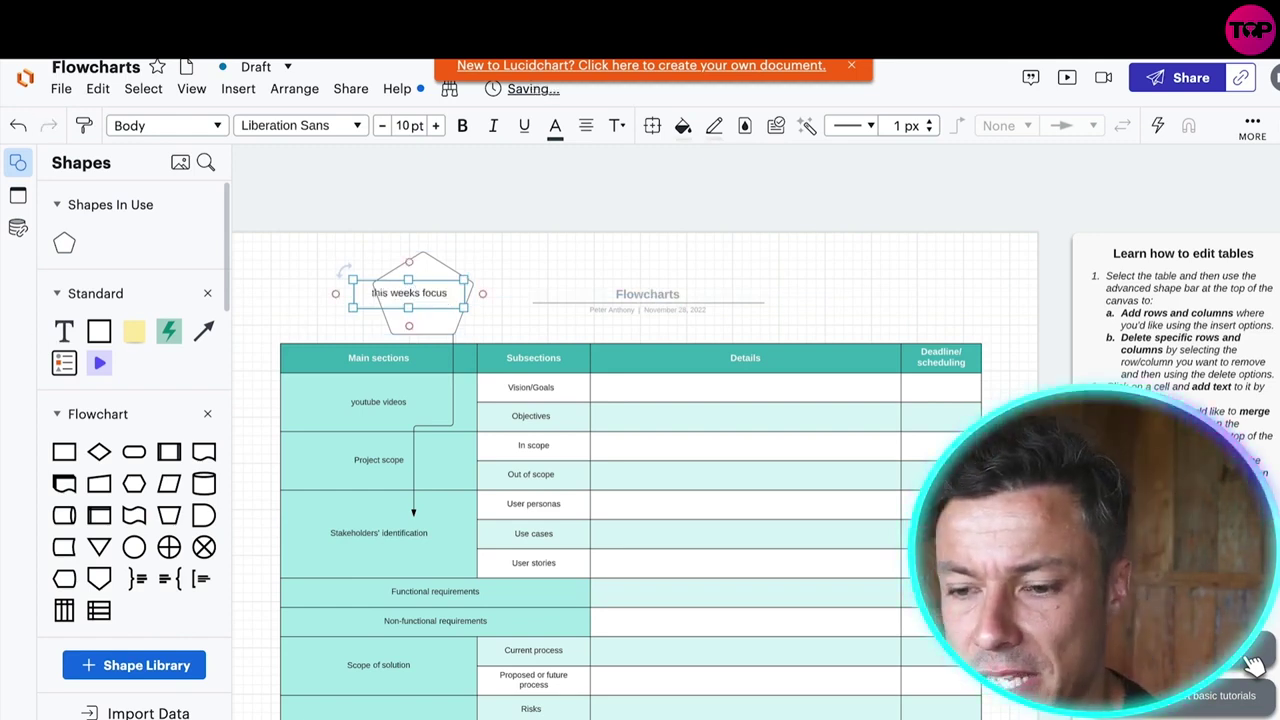
click(526, 263)
drag(414, 300, 450, 296)
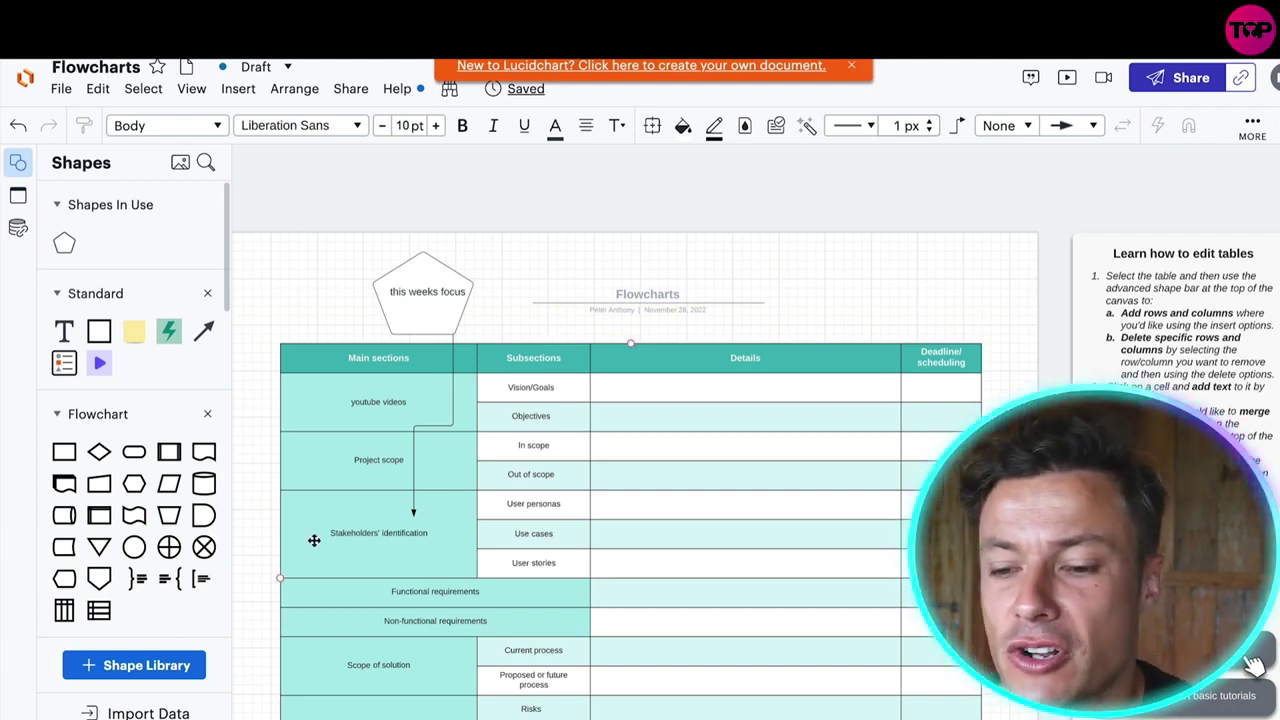
scroll(200, 543, down, 2)
scroll(517, 531, down, 10)
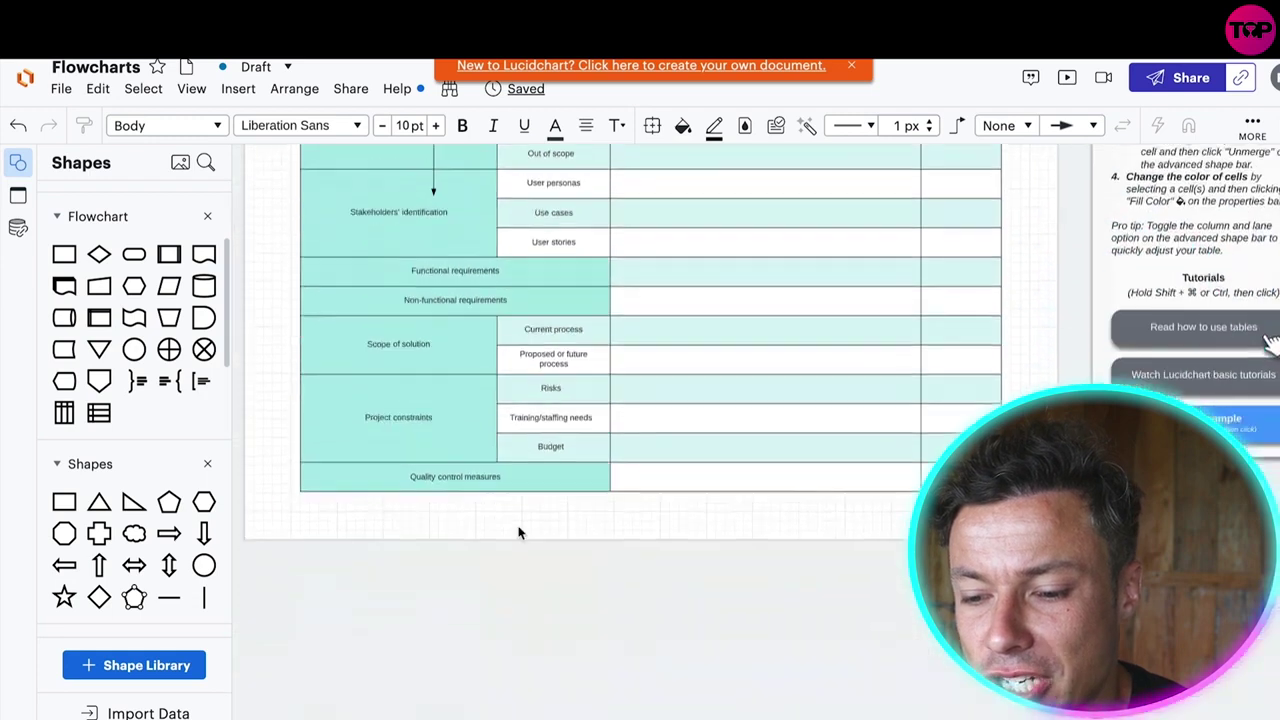
scroll(503, 410, up, 8)
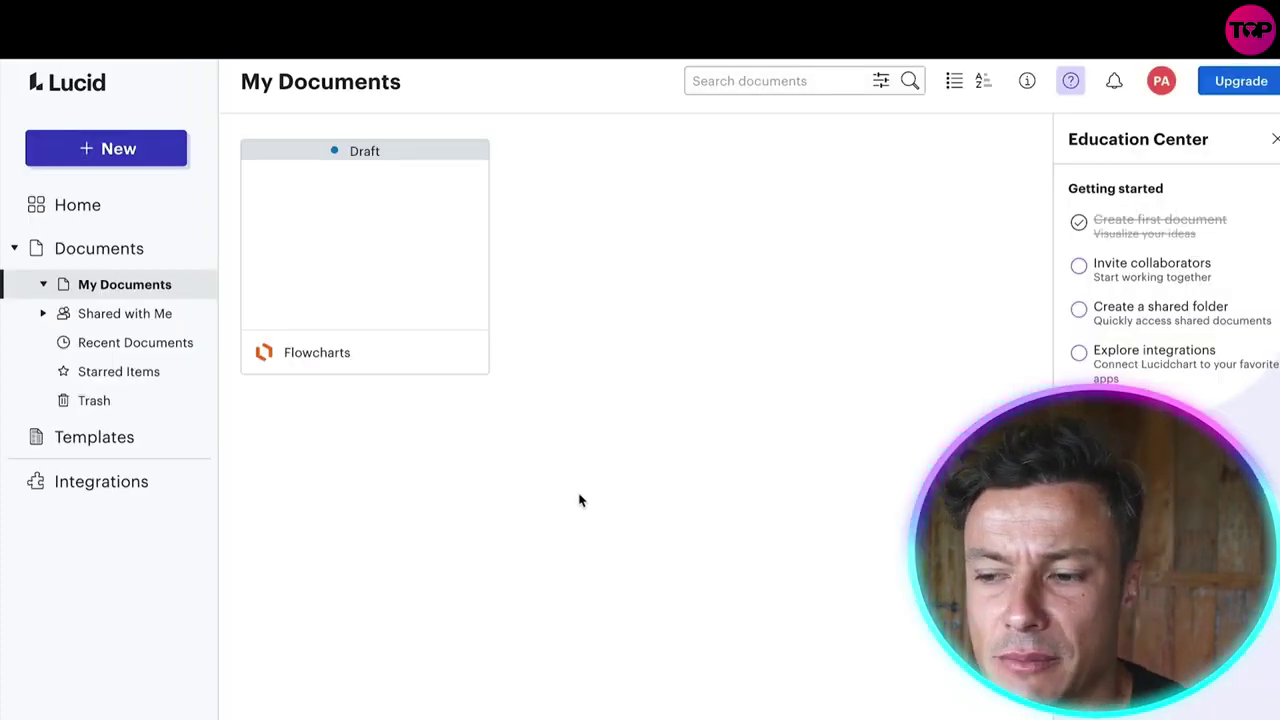
Start a new Lucidchart document from a template and open the Timelines template category
mouse_move(337, 317)
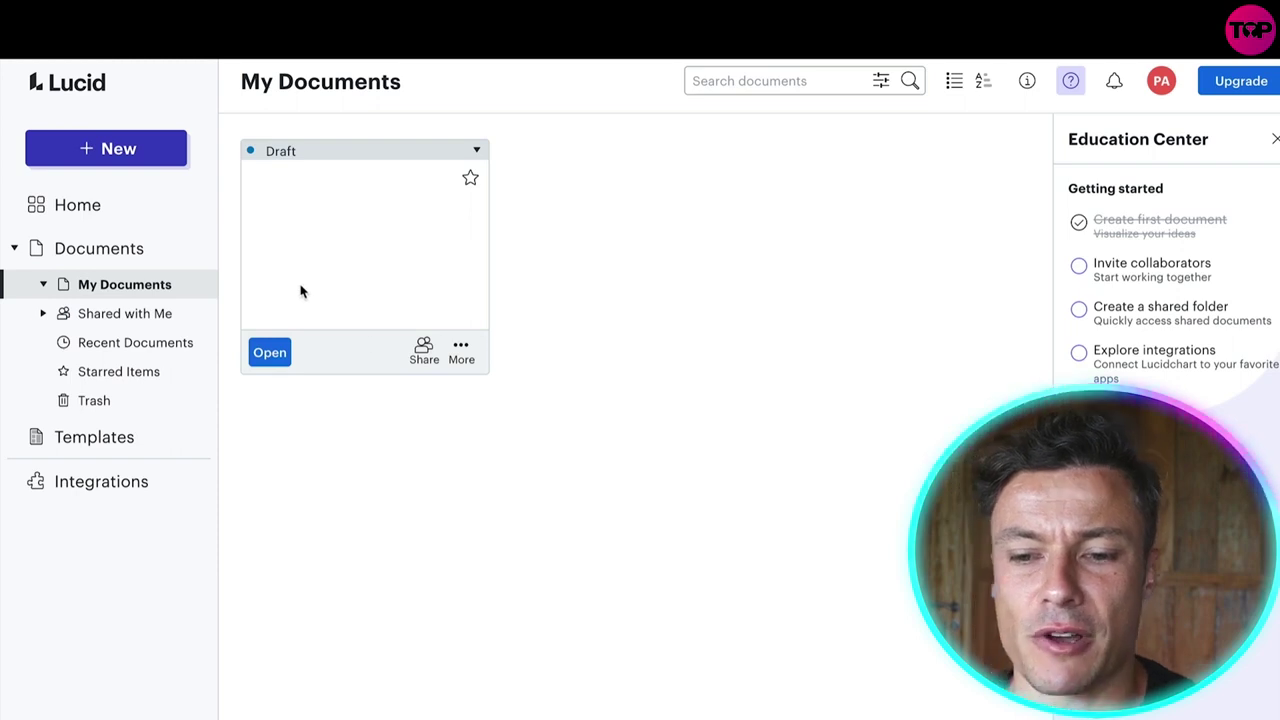
click(120, 148)
mouse_move(124, 187)
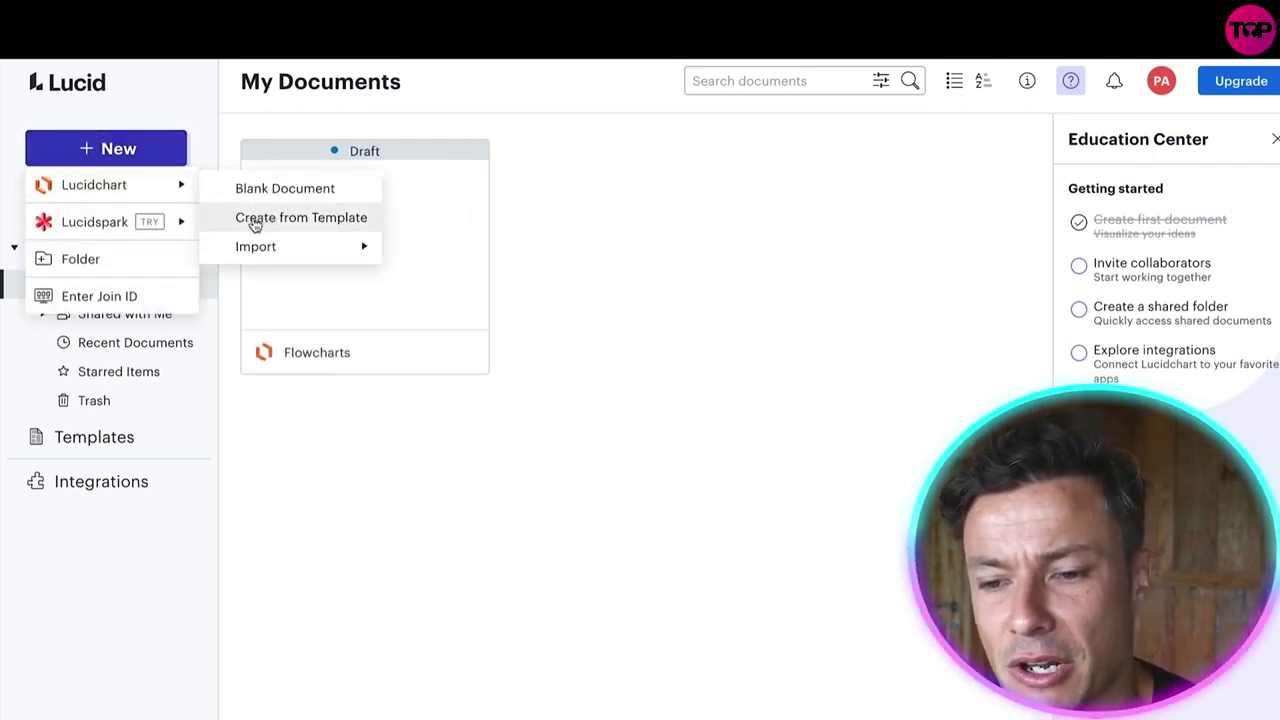
click(297, 222)
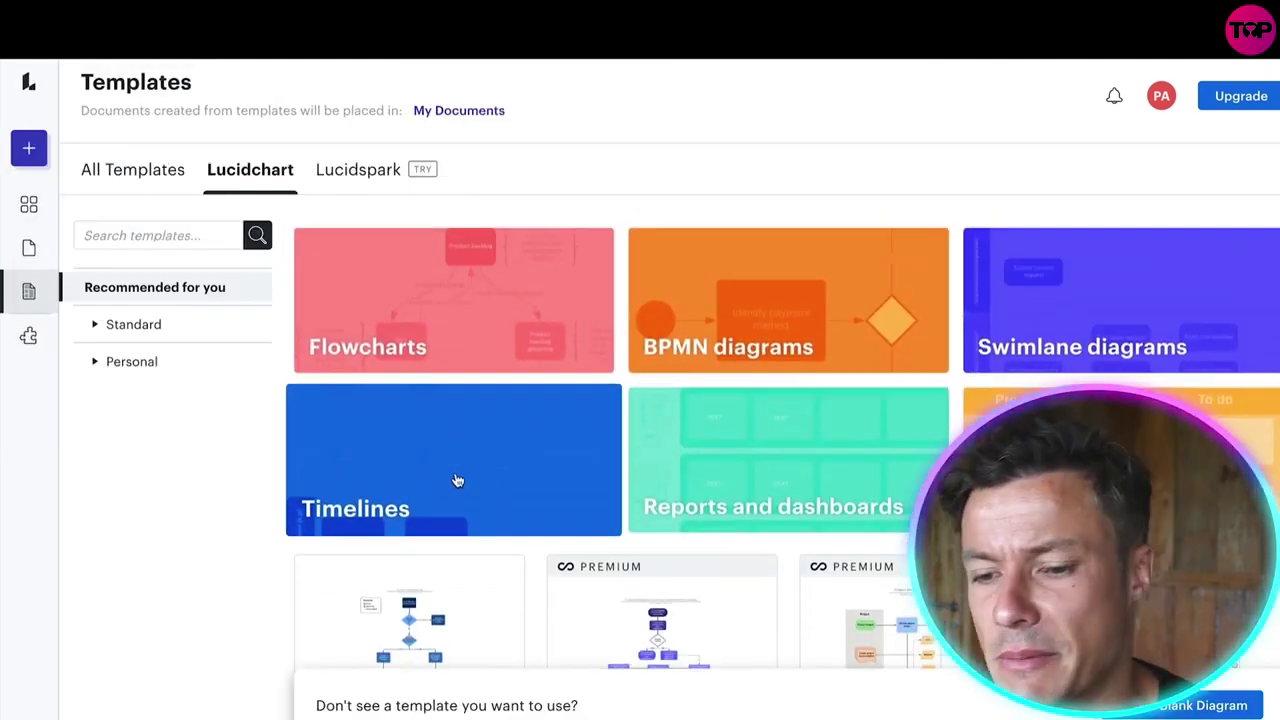
click(456, 480)
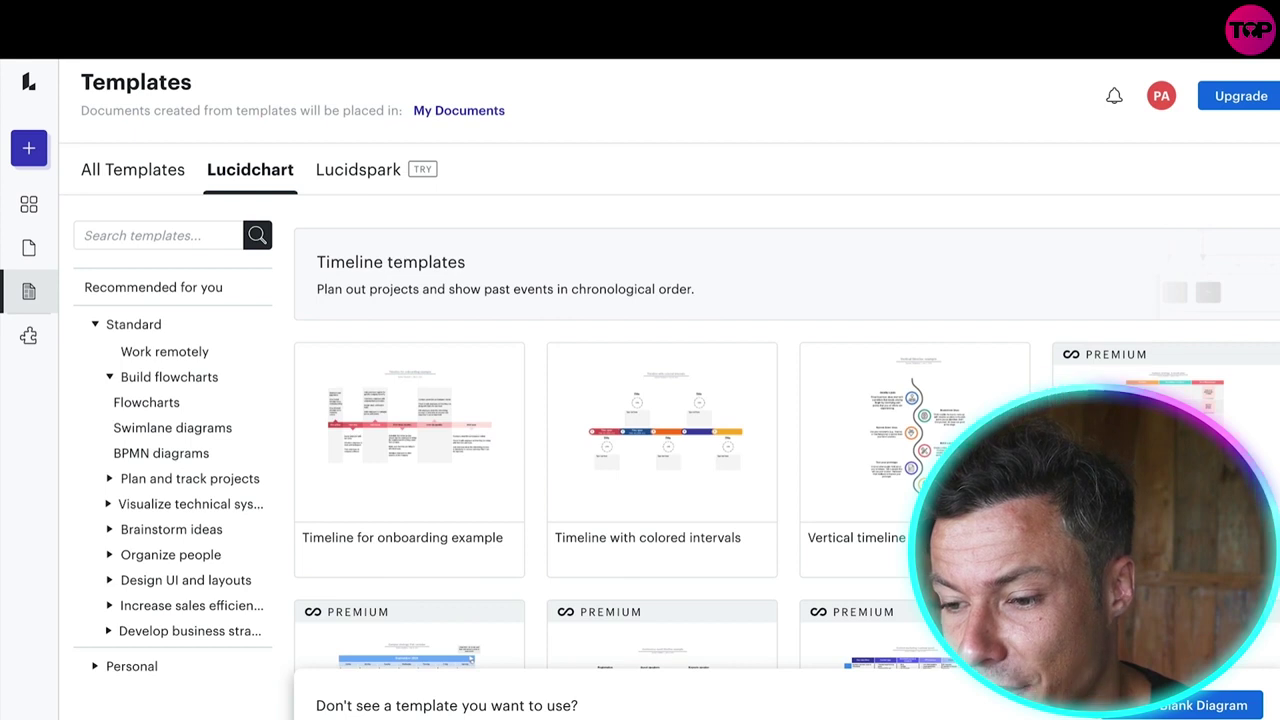
Browse the timeline templates and create a document from the Vertical timeline example
scroll(570, 450, down, 2)
scroll(828, 457, down, 1)
scroll(893, 460, up, 3)
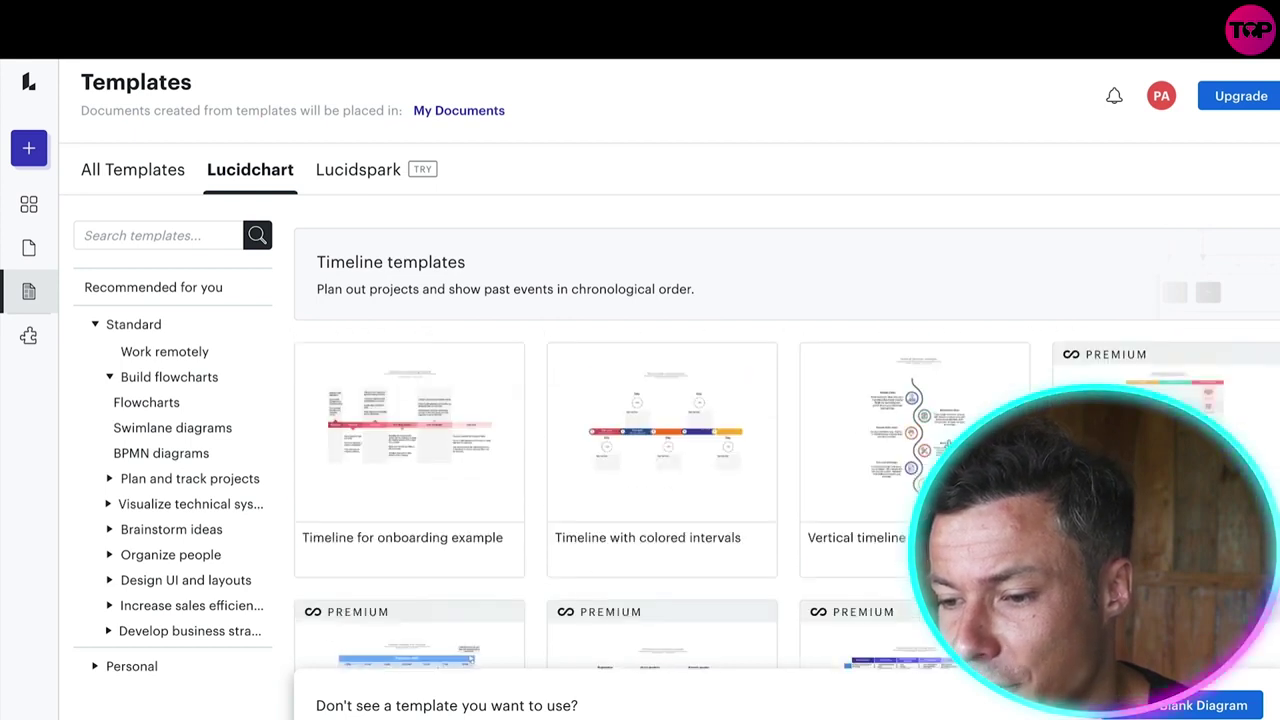
click(900, 452)
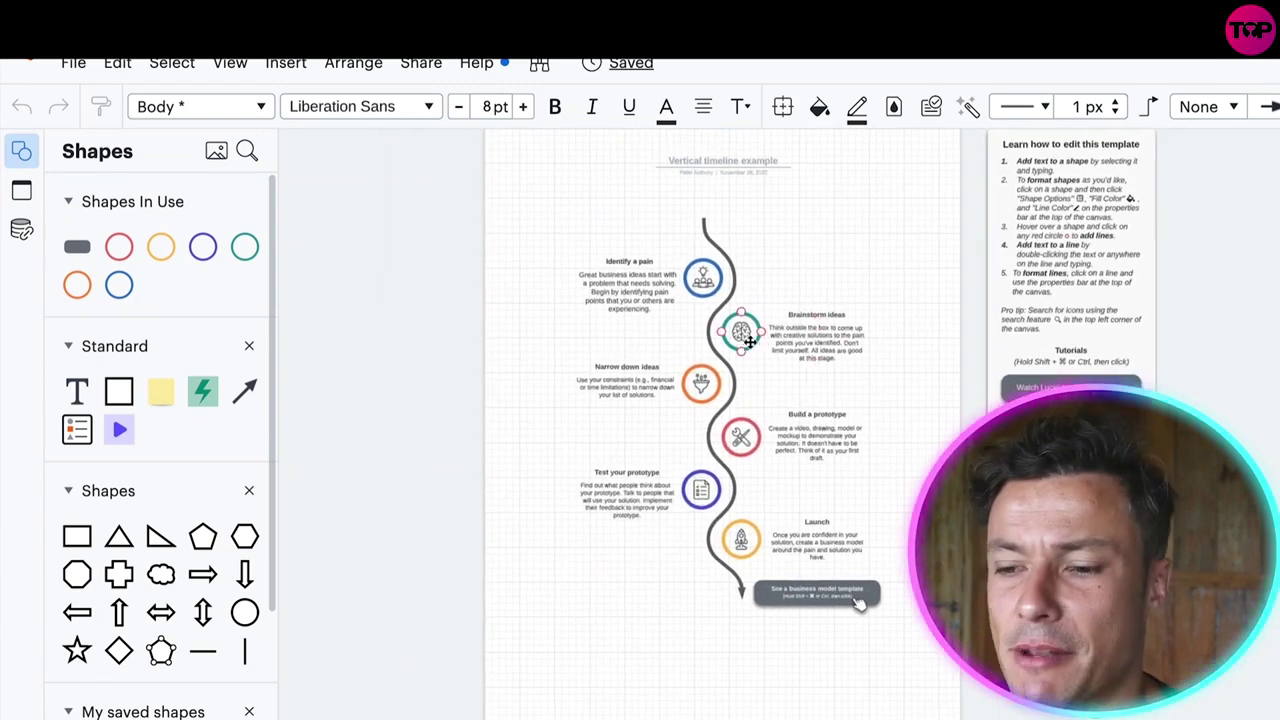
Look over the vertical timeline's stages and their descriptions from Identify a pain to Launch
scroll(749, 342, down, 3)
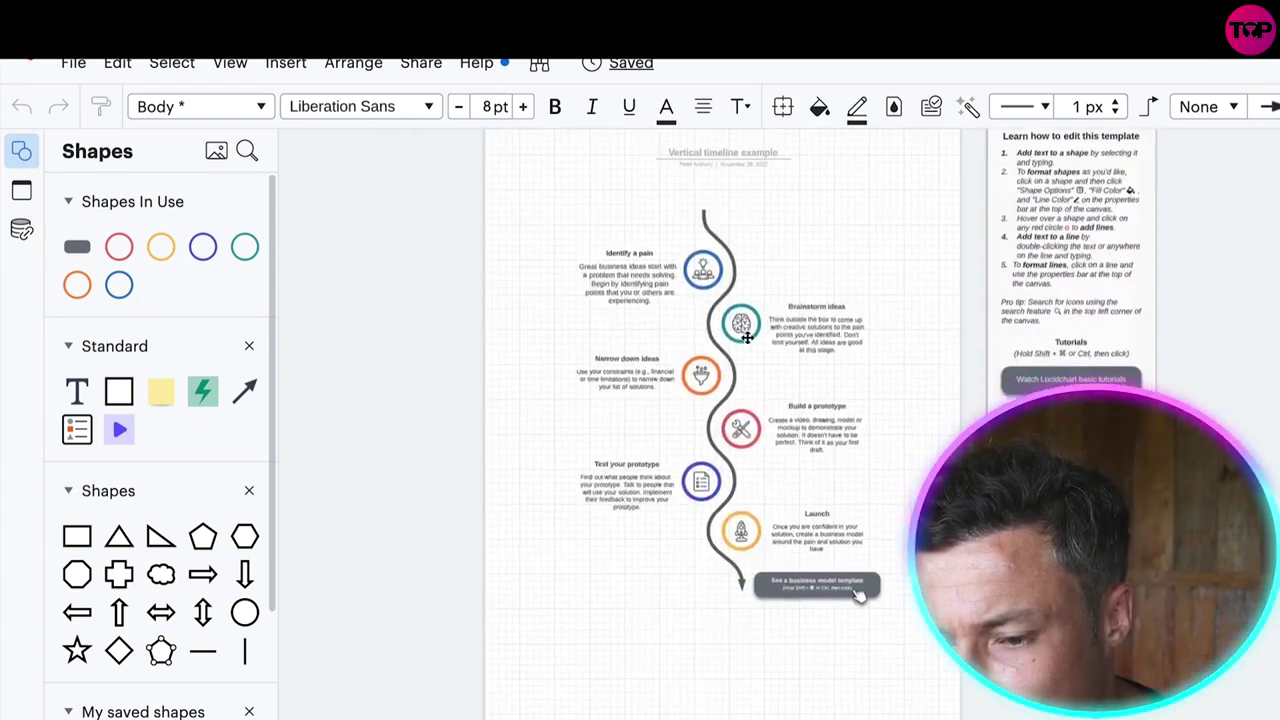
scroll(855, 470, up, 3)
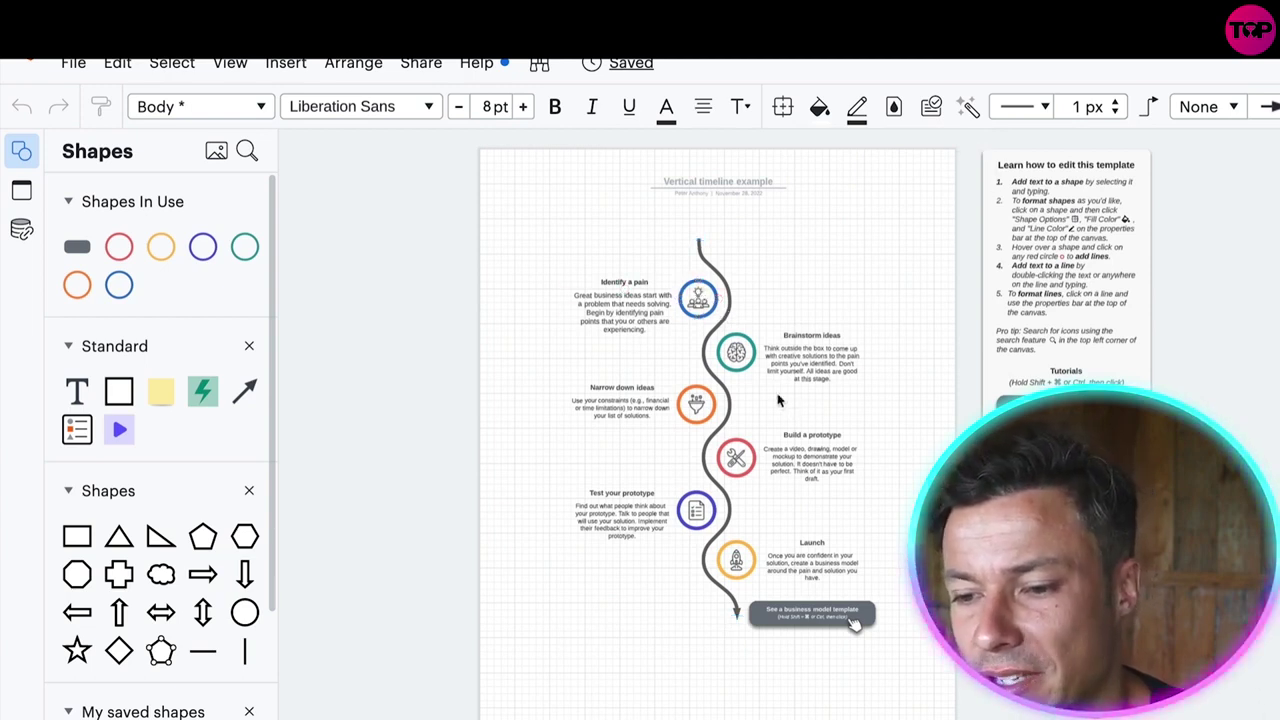
scroll(757, 347, up, 5)
scroll(757, 347, down, 5)
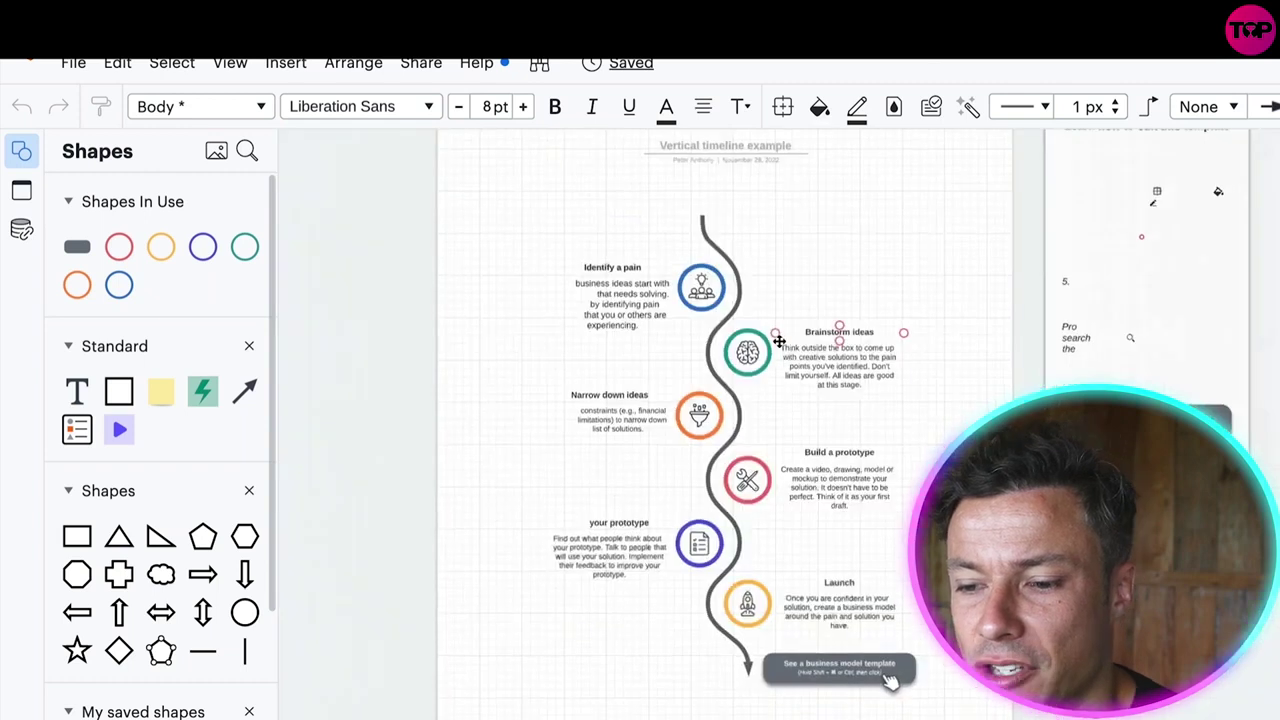
scroll(516, 222, up, 5)
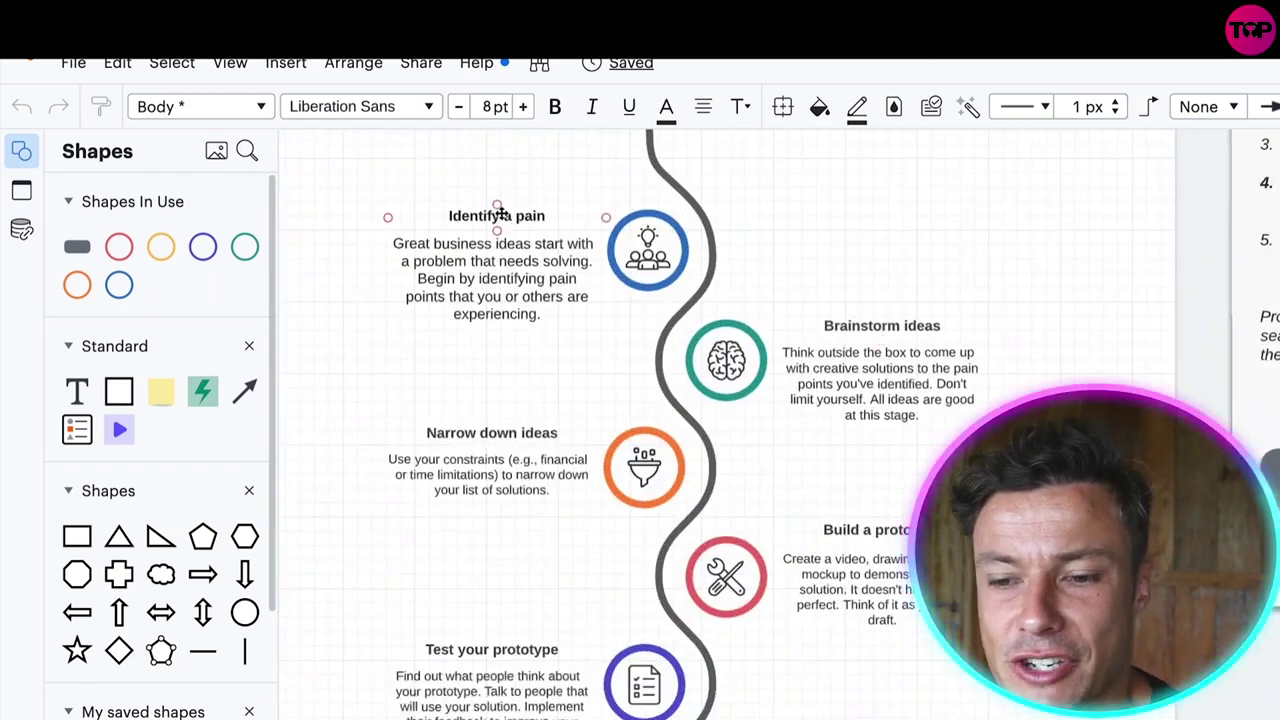
scroll(568, 363, down, 5)
scroll(571, 357, up, 7)
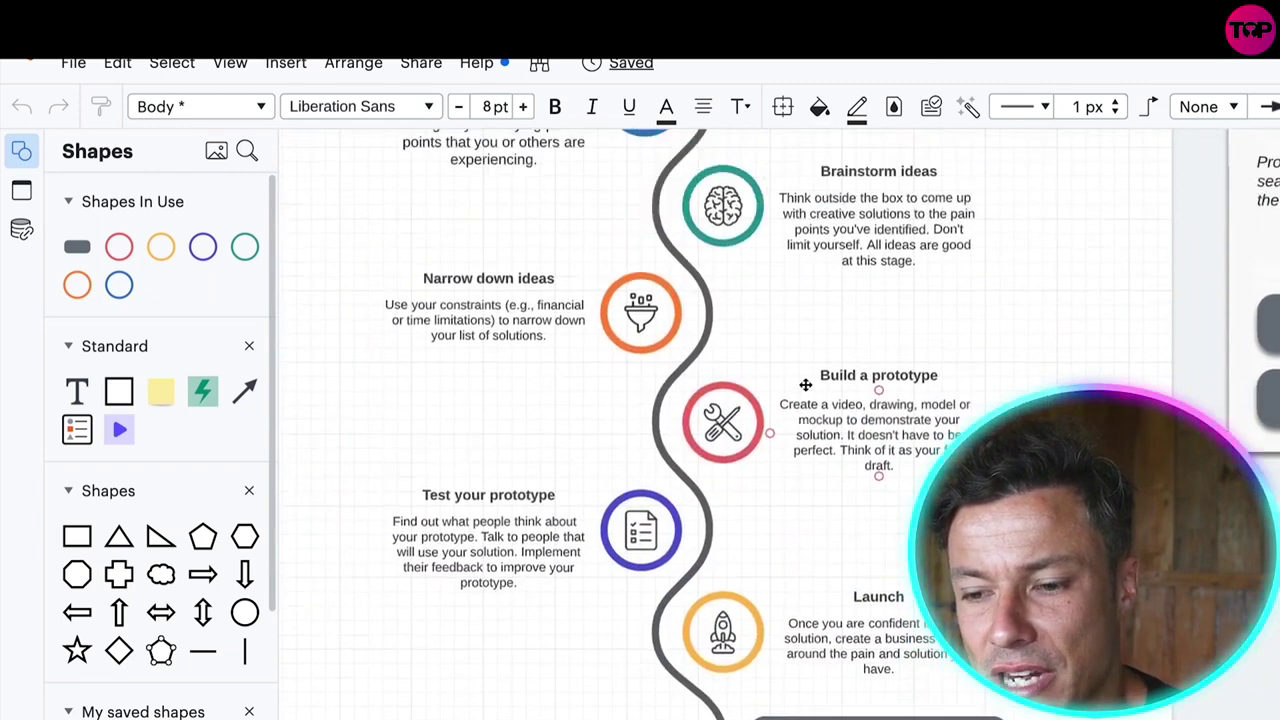
Replace the "Identify a pain" heading of the first timeline stage with "step 1"
click(493, 301)
click(493, 301)
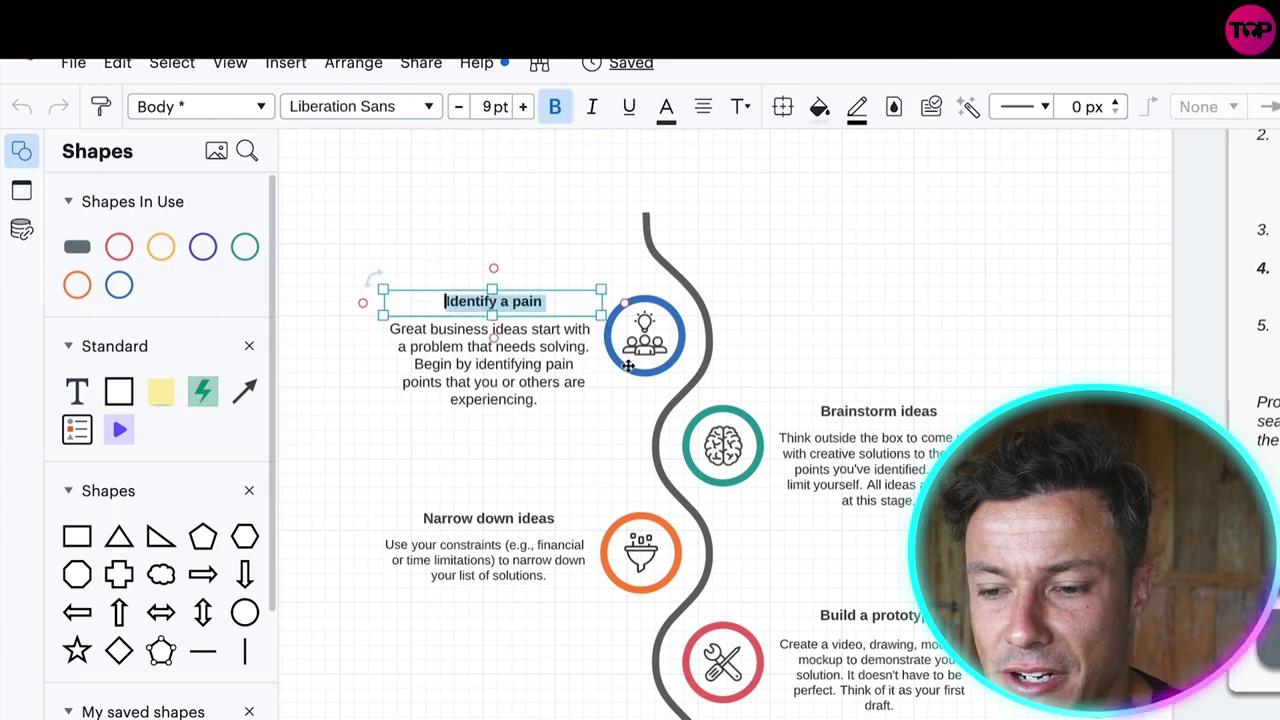
key(Escape)
click(494, 302)
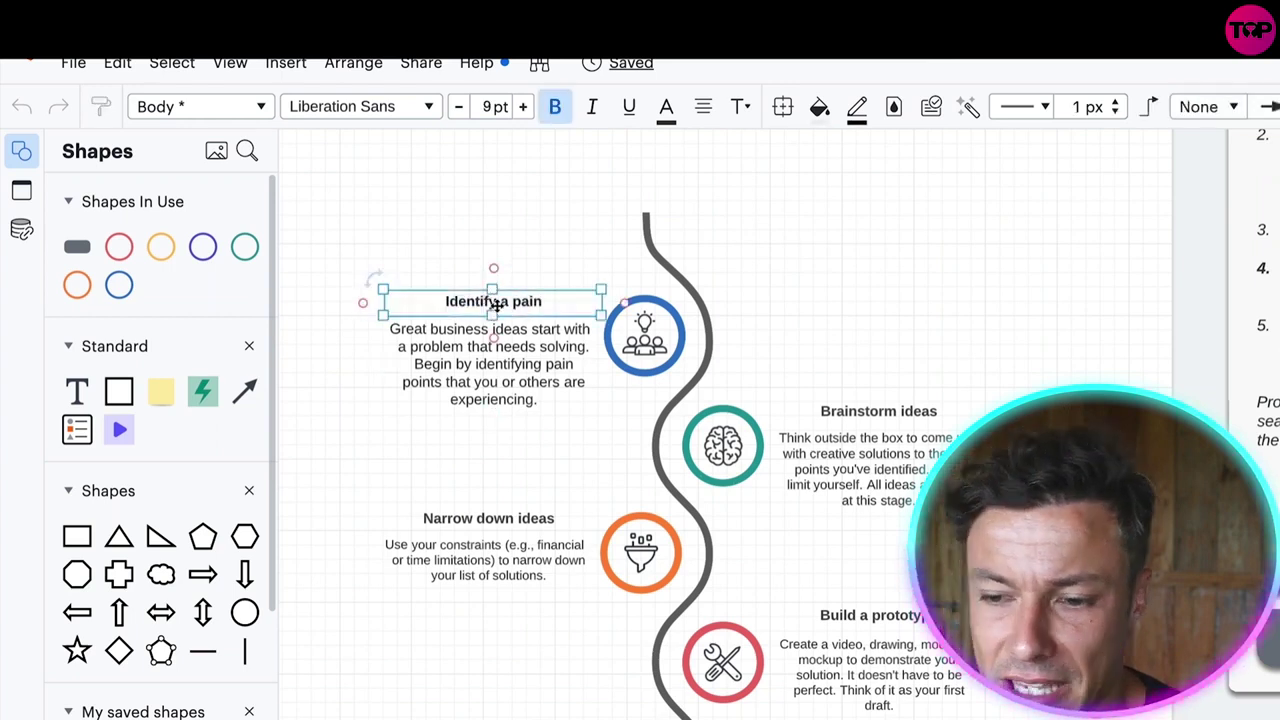
click(494, 300)
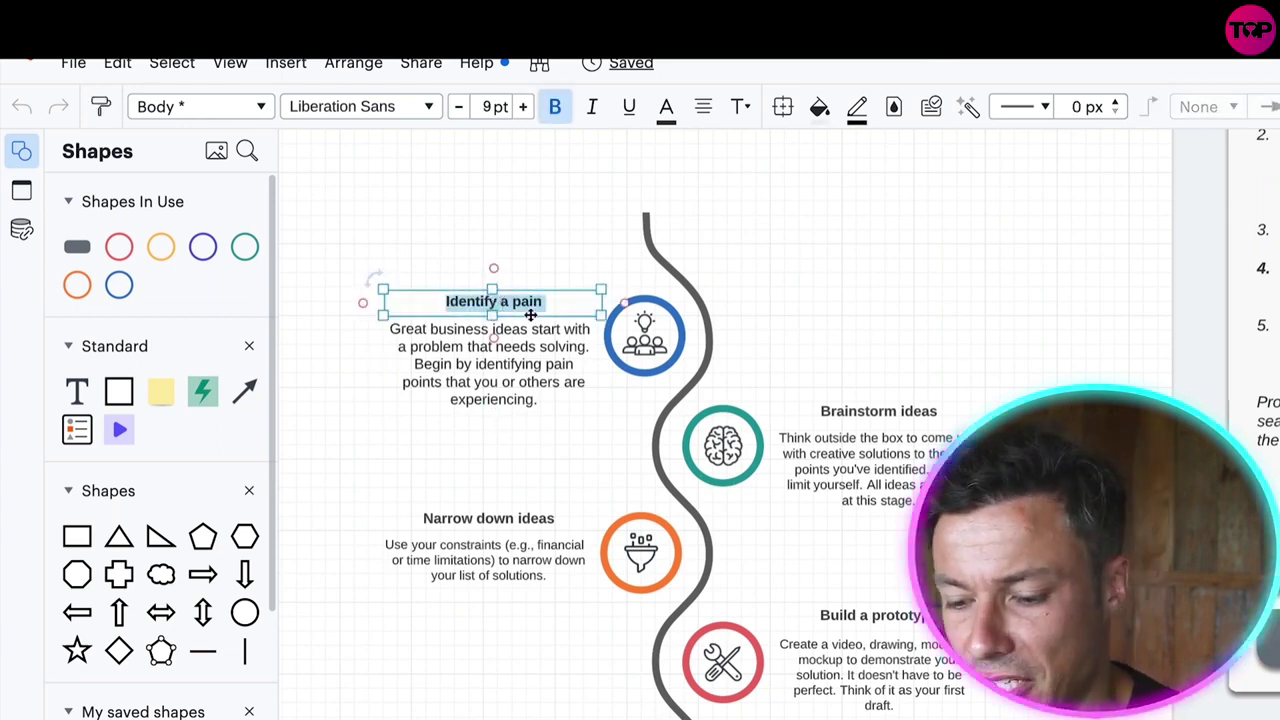
text(step 1)
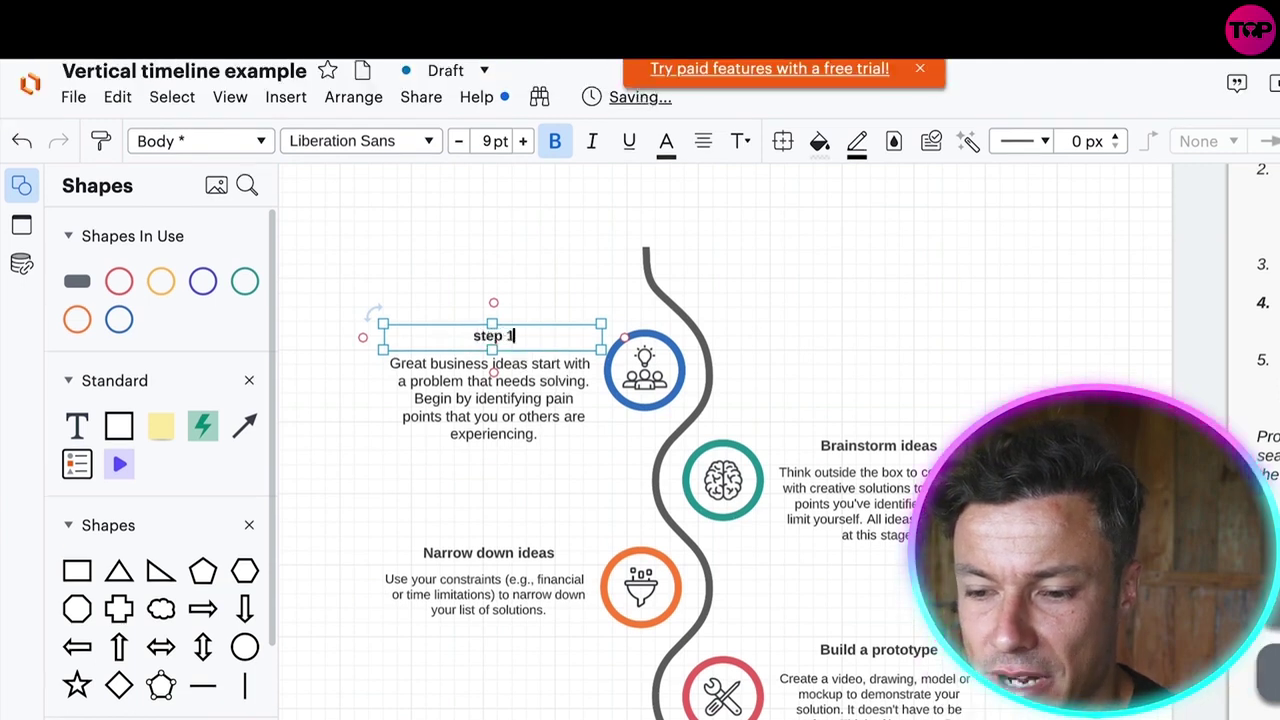
Add a yellow-outlined circle and position it in the empty area above the Brainstorm ideas stage
scroll(534, 375, down, 6)
drag(77, 425, 453, 351)
scroll(508, 410, up, 3)
drag(161, 281, 474, 229)
scroll(436, 438, up, 4)
scroll(436, 438, right, 4)
scroll(436, 438, right, 1)
drag(335, 416, 727, 250)
click(803, 423)
Place a text box inside the yellow circle and a diagram key beside the circle
drag(77, 425, 638, 251)
drag(77, 463, 840, 295)
click(842, 292)
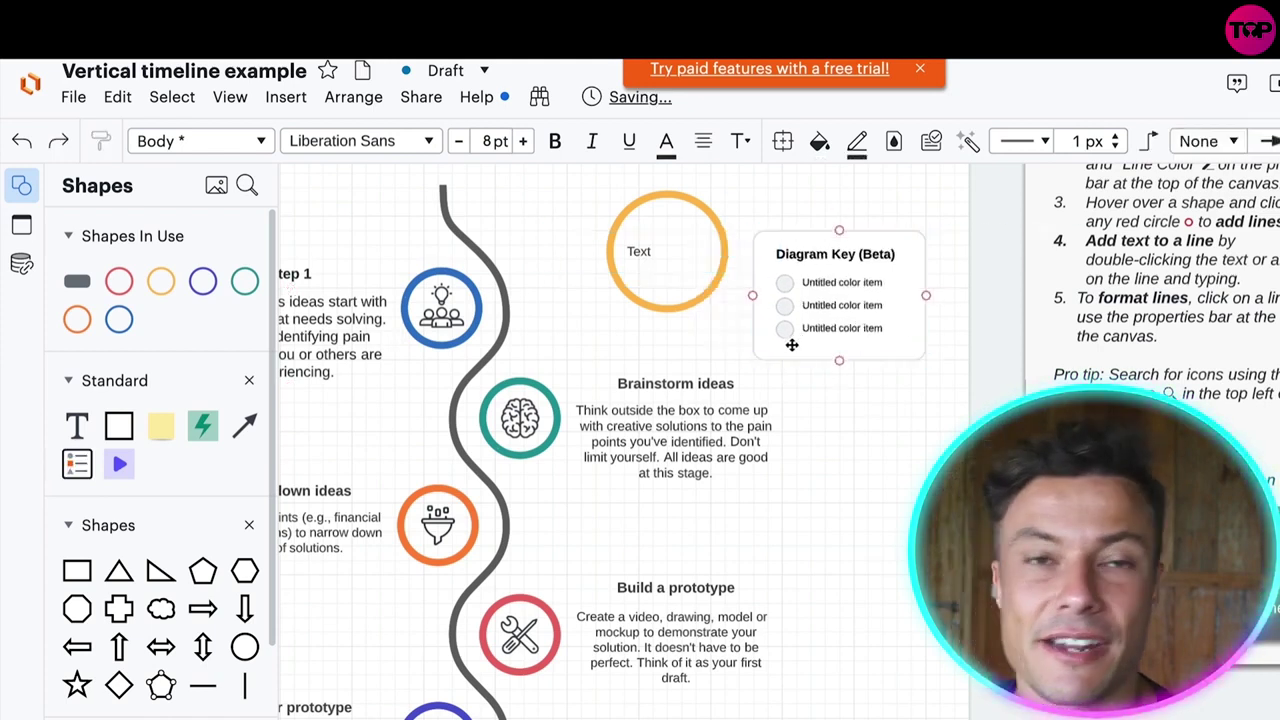
click(820, 256)
click(886, 429)
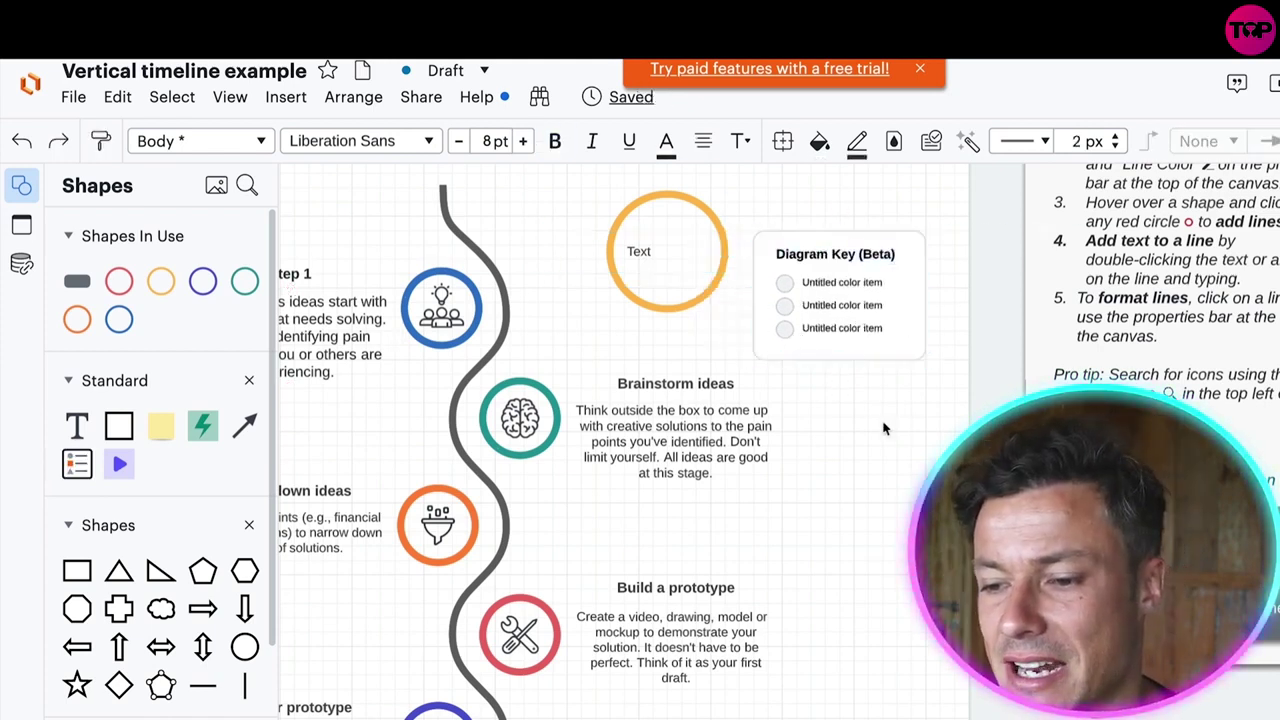
Label the third color item in the diagram key "red"
click(848, 340)
click(851, 330)
text(red)
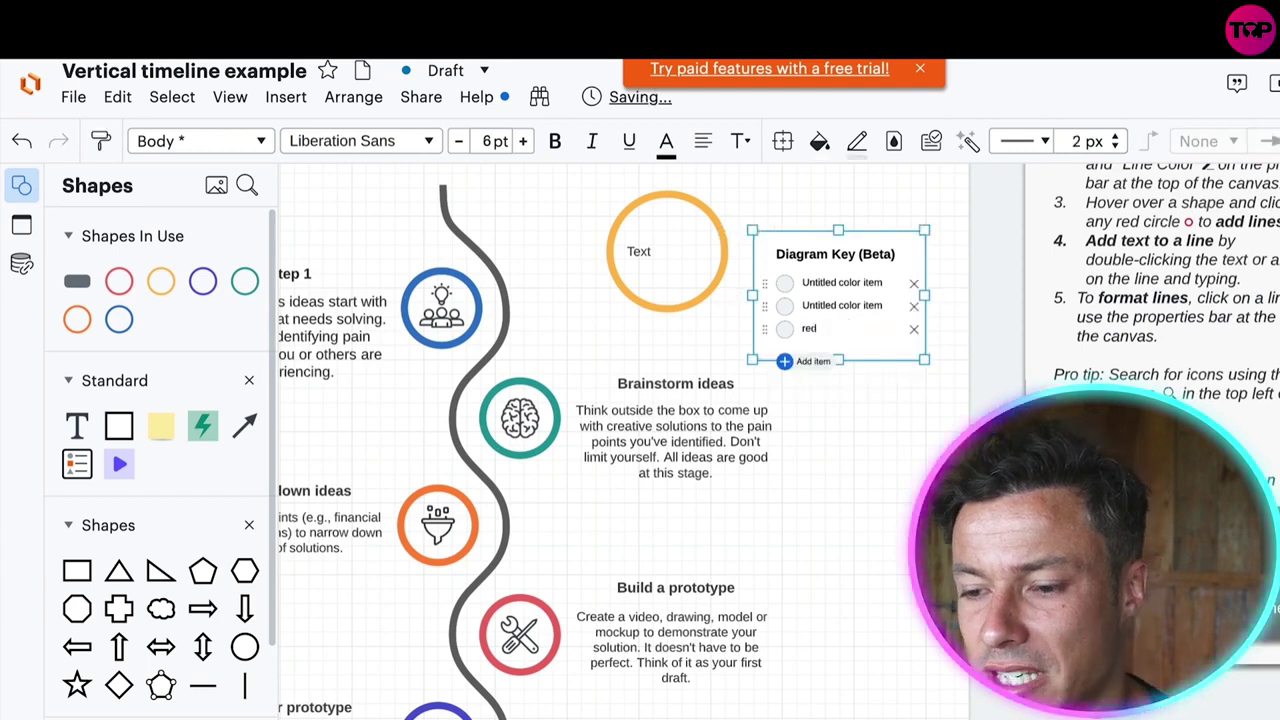
key(Escape)
scroll(800, 350, down, 3)
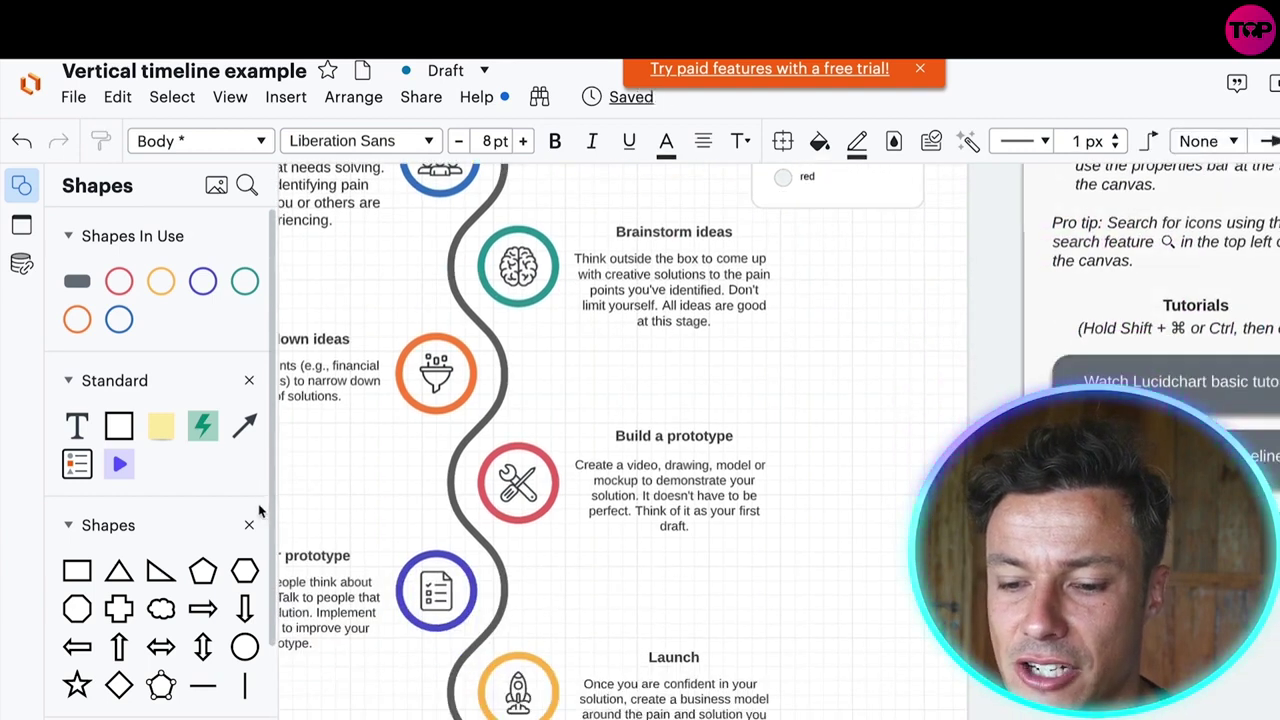
click(663, 458)
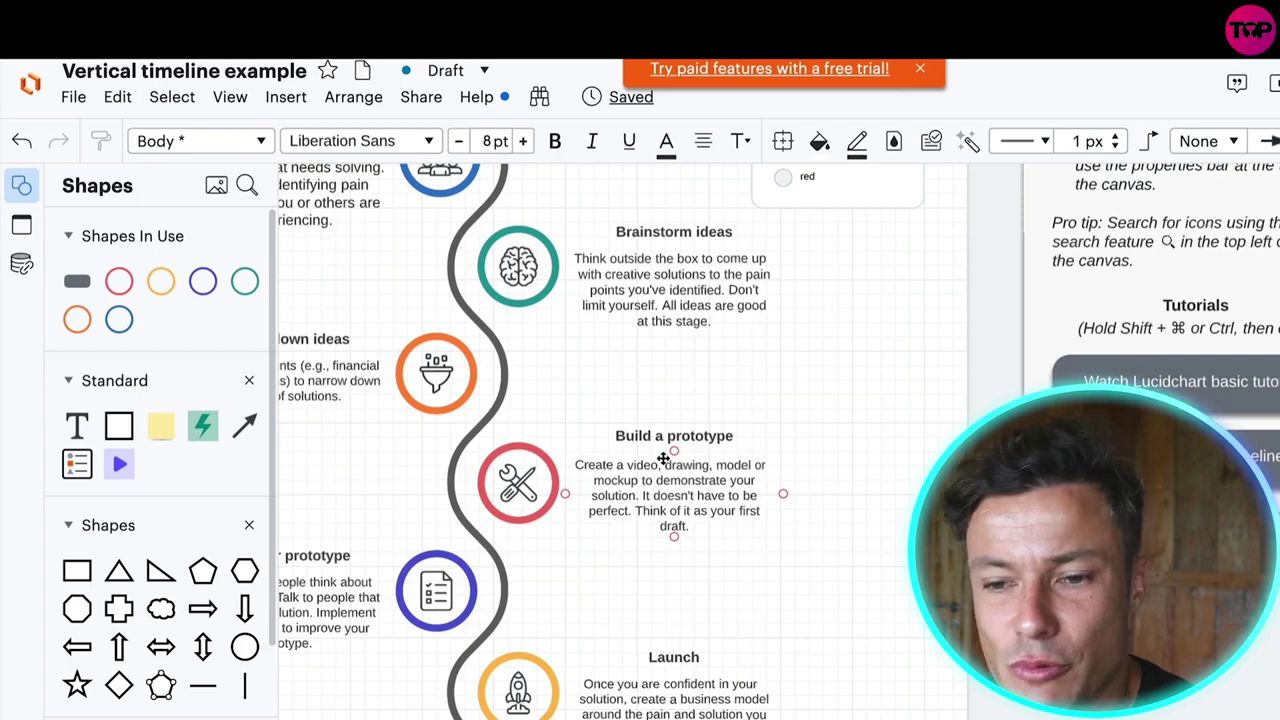